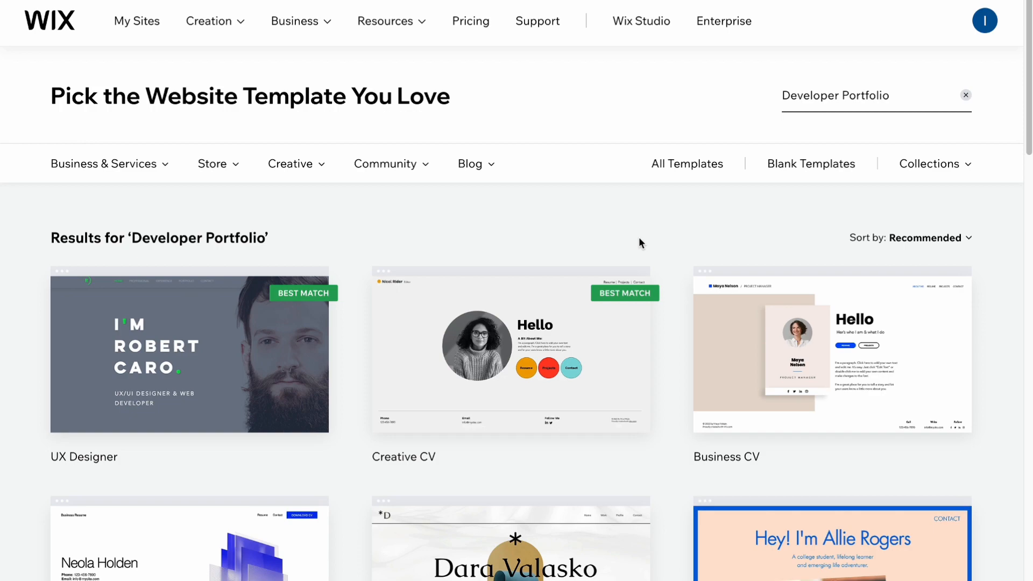
Browse the Developer Portfolio template results and open the preview of the Business CV template for a lawyer and consultant.
scroll(639, 243, "down", 2)
scroll(639, 243, "down", 3)
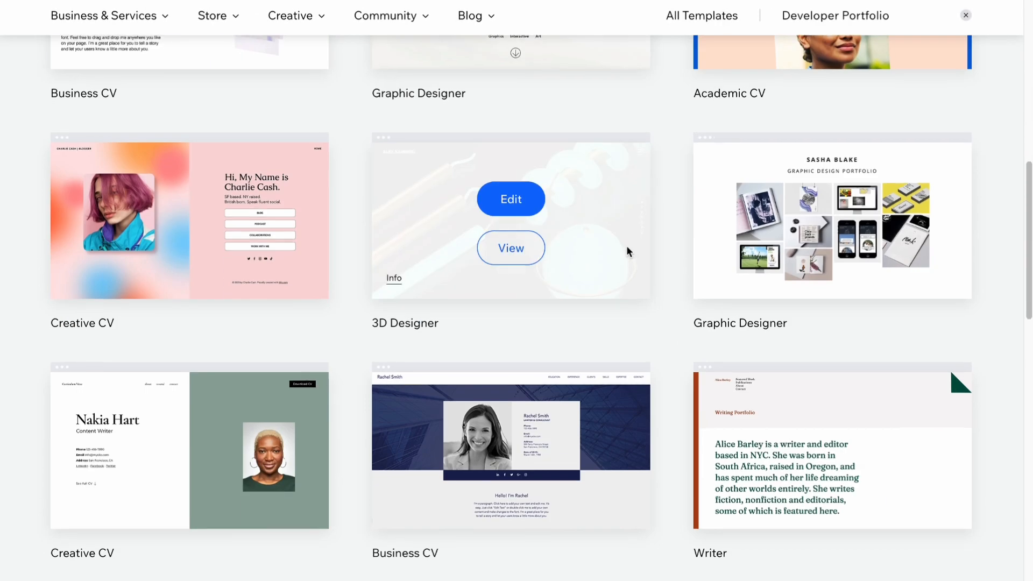
scroll(636, 307, "down", 5)
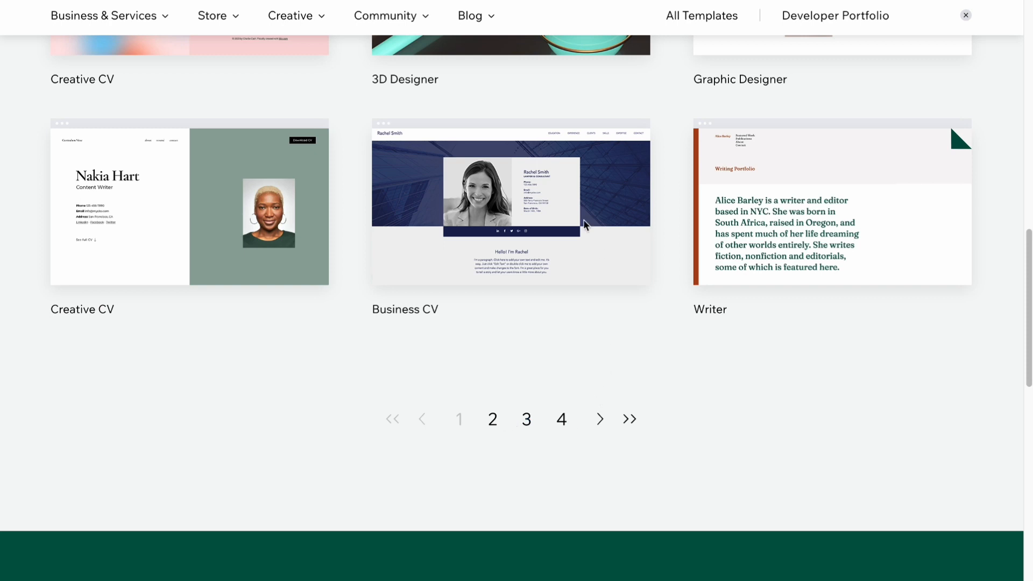
mouse_move(599, 250)
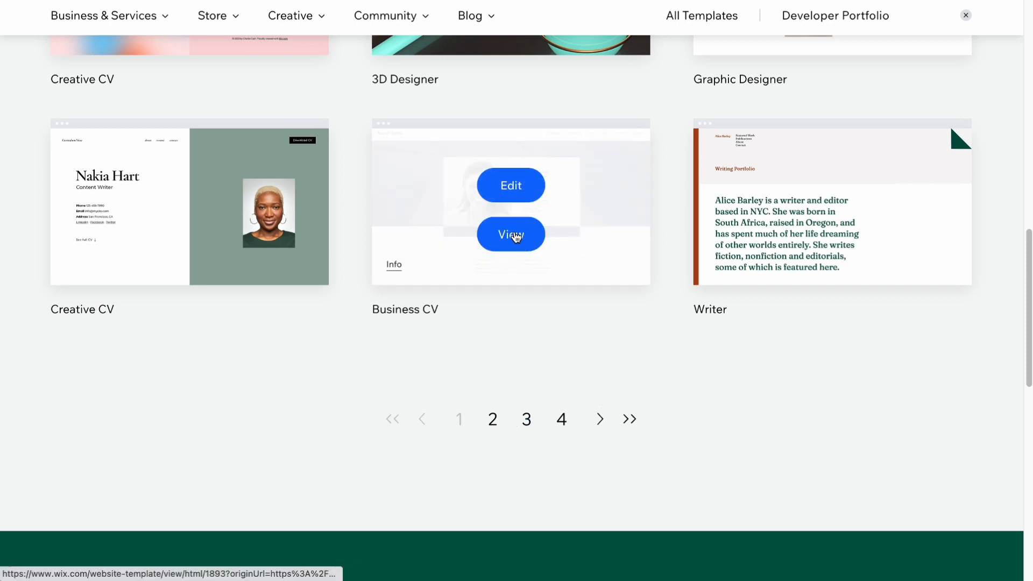
left_click(515, 237)
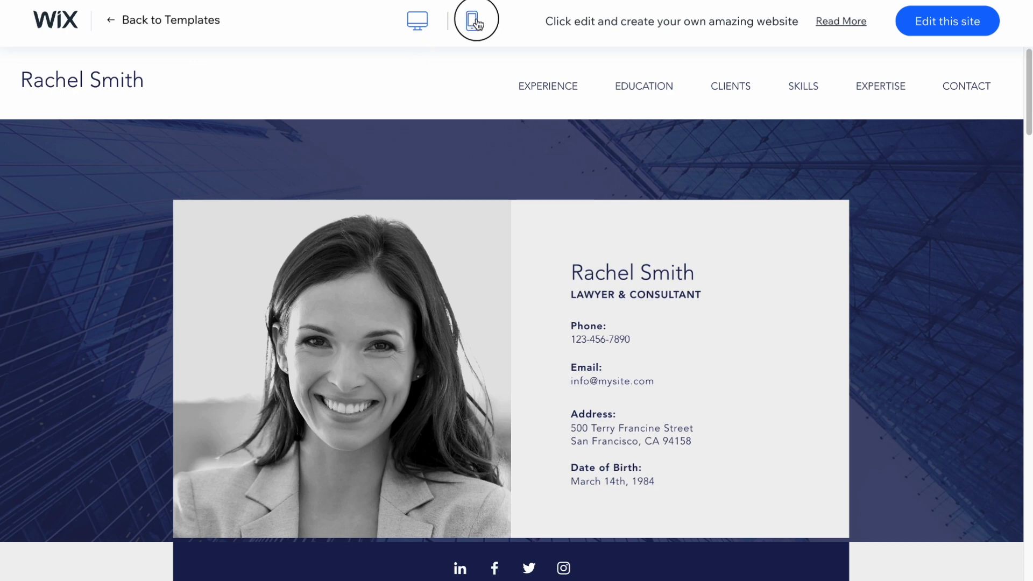
Check the template's mobile and desktop layouts and open it for editing.
left_click(474, 21)
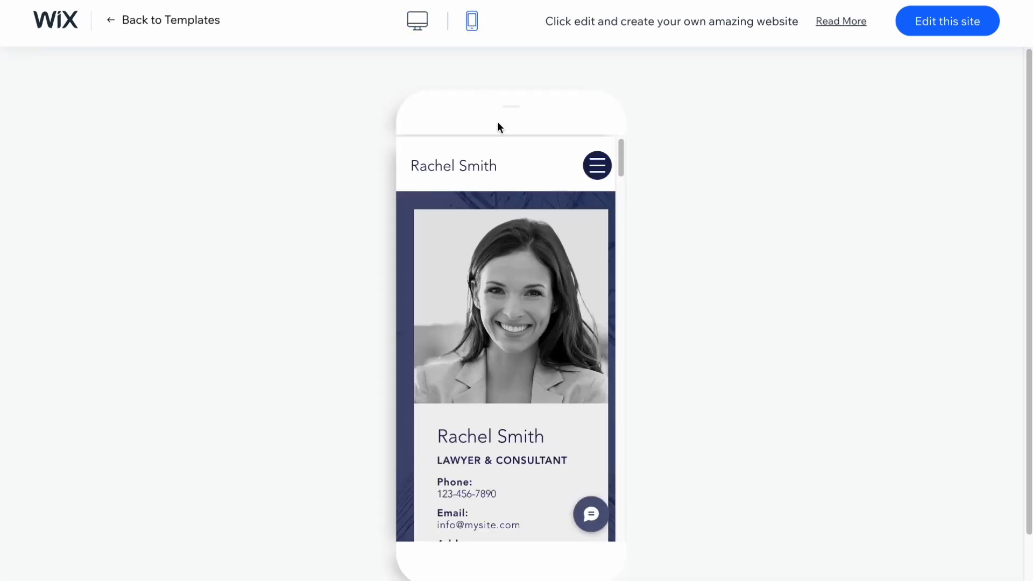
left_click(418, 24)
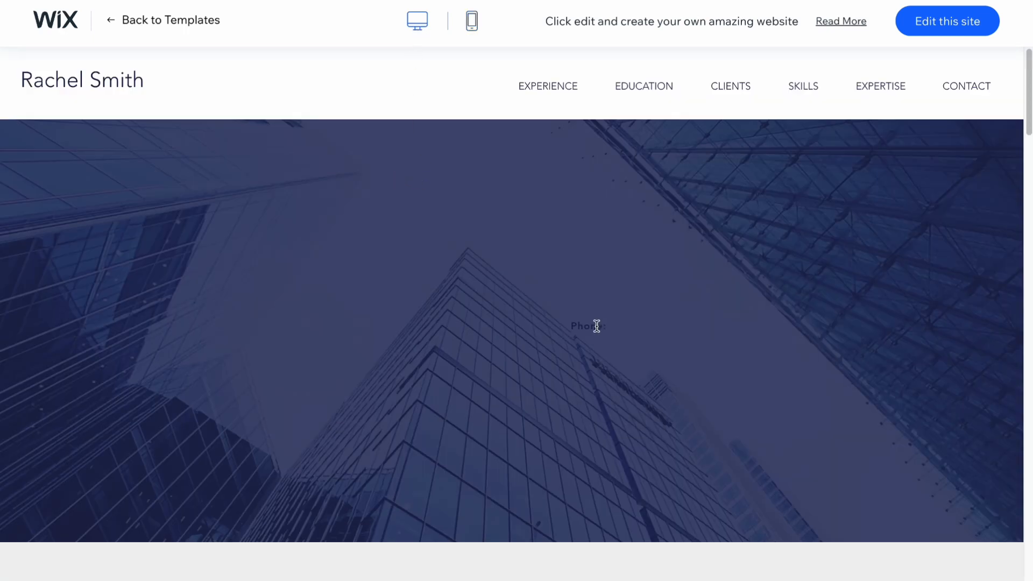
scroll(594, 323, "down", 10)
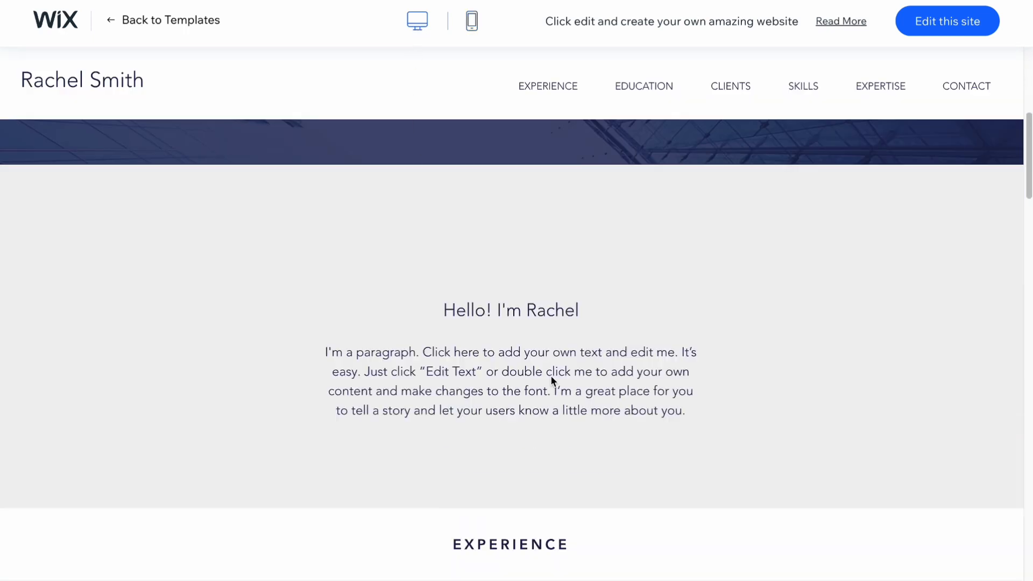
scroll(525, 329, "down", 5)
scroll(508, 328, "up", 10)
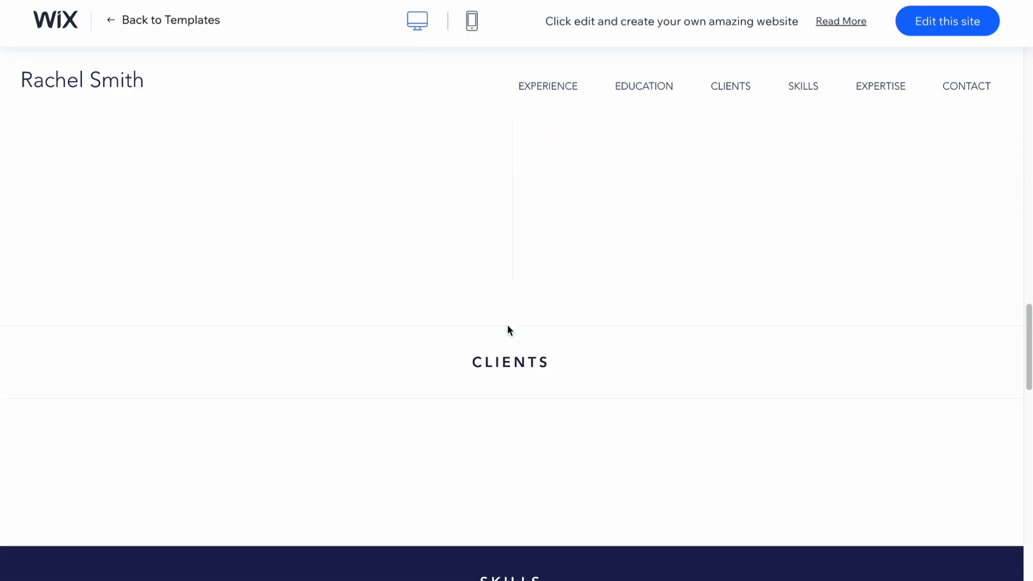
scroll(508, 326, "up", 5)
left_click(941, 24)
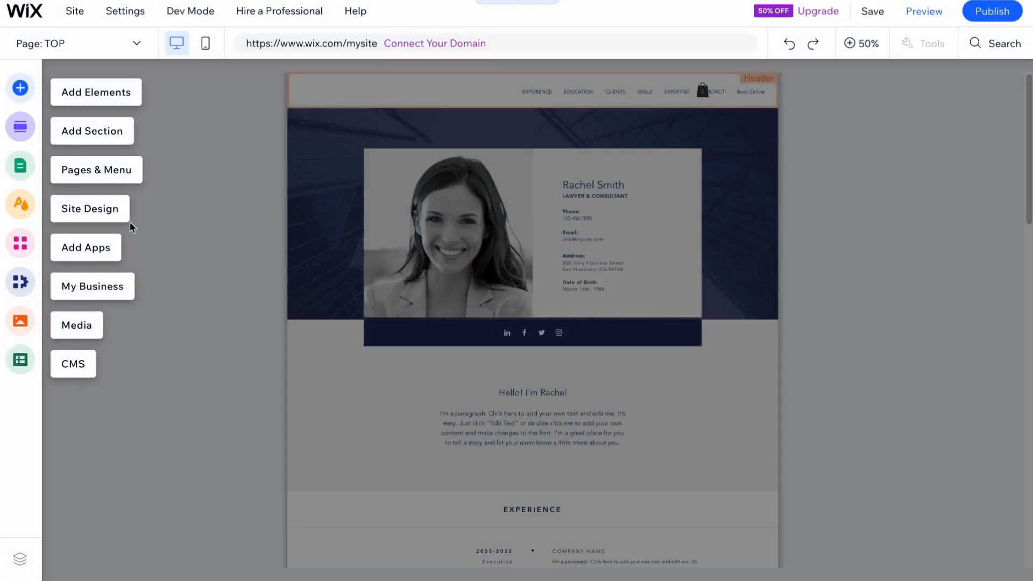
Hide the Book Online page from the site menu.
left_click(21, 171)
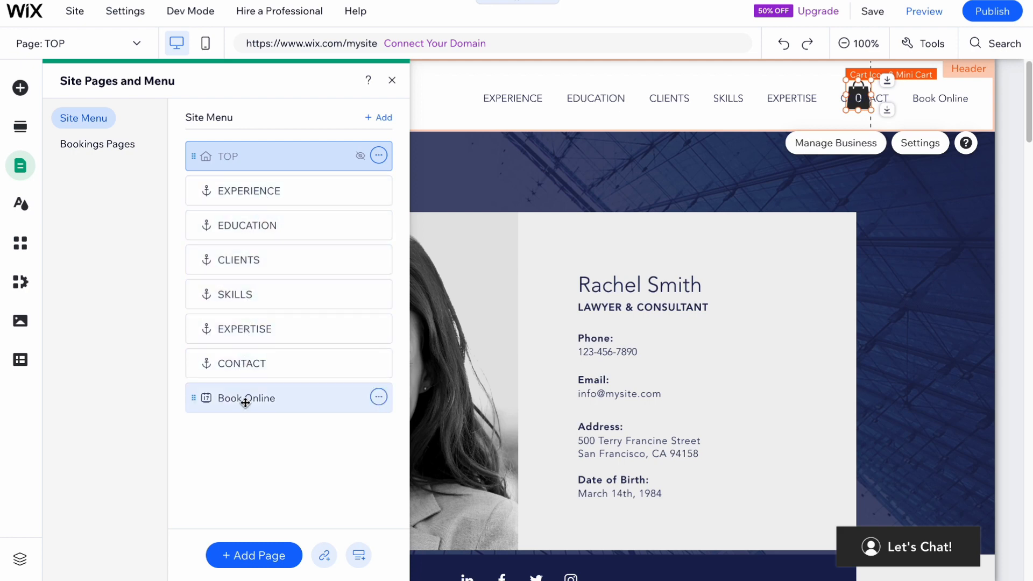
left_click(379, 398)
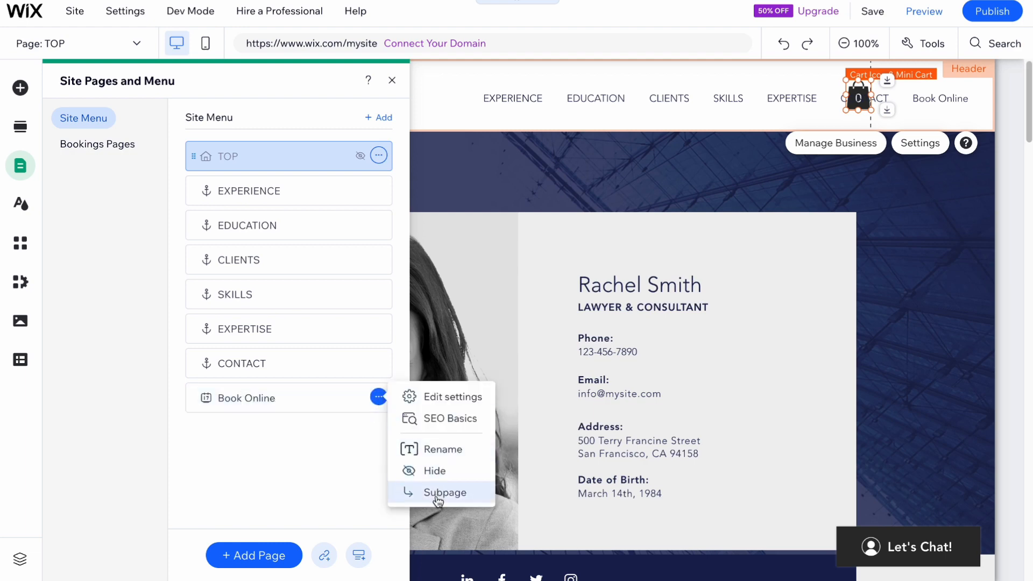
left_click(321, 457)
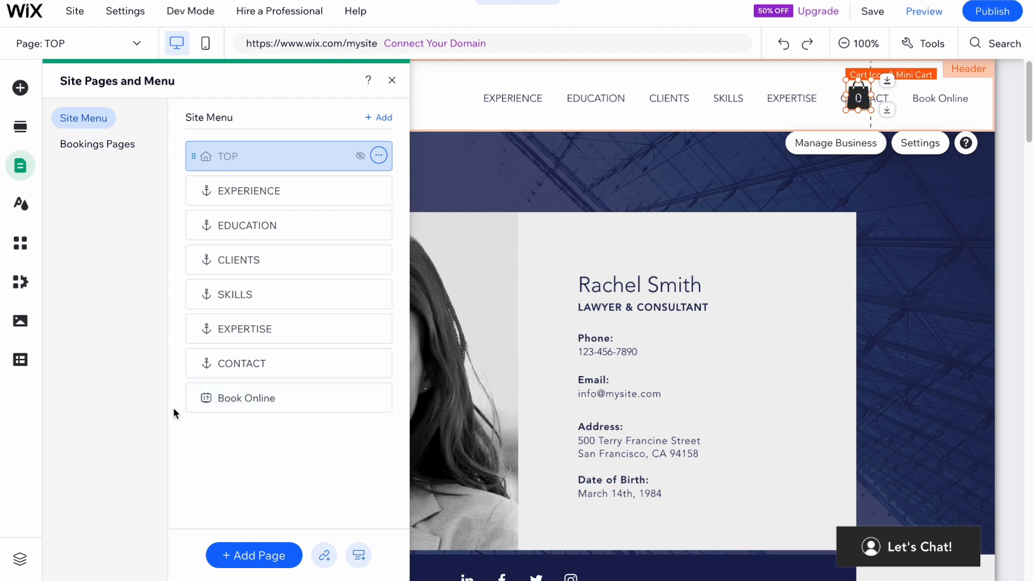
left_click_drag(332, 398, 377, 396)
left_click(378, 399)
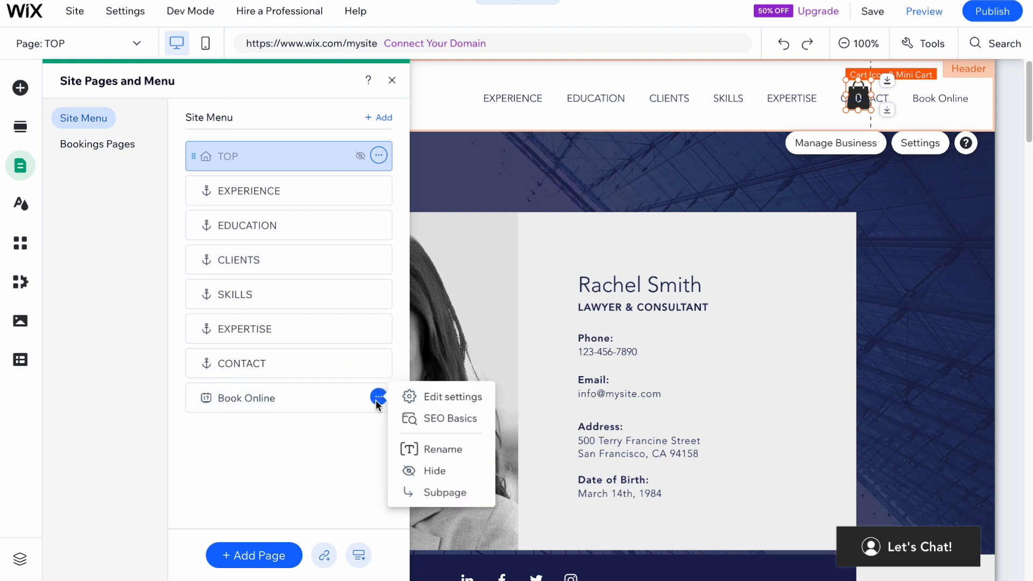
left_click(435, 471)
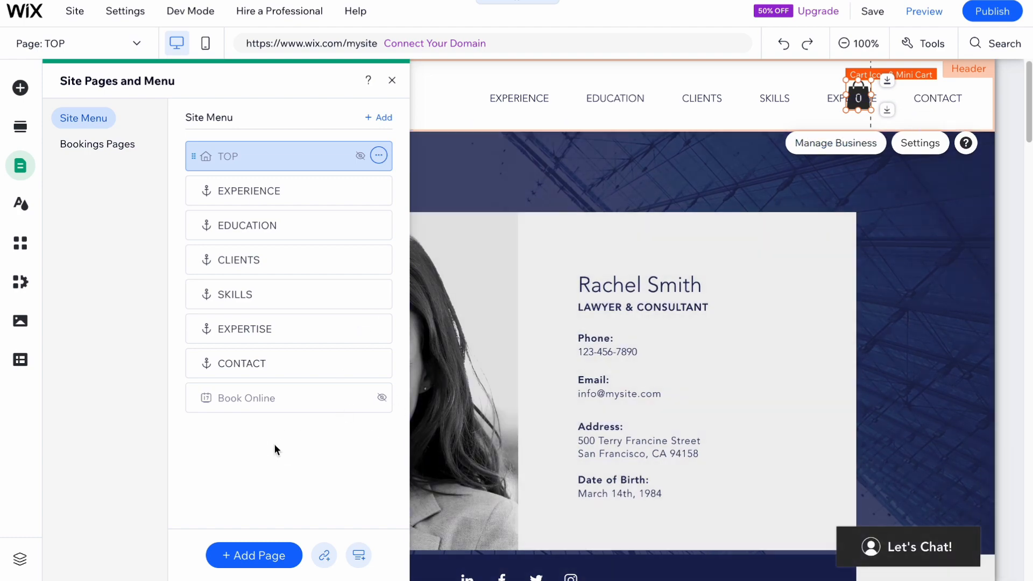
Examine the page's Contact, Expertise, Skills, Clients and Education sections through their site menu anchors and on the page itself.
left_click(243, 366)
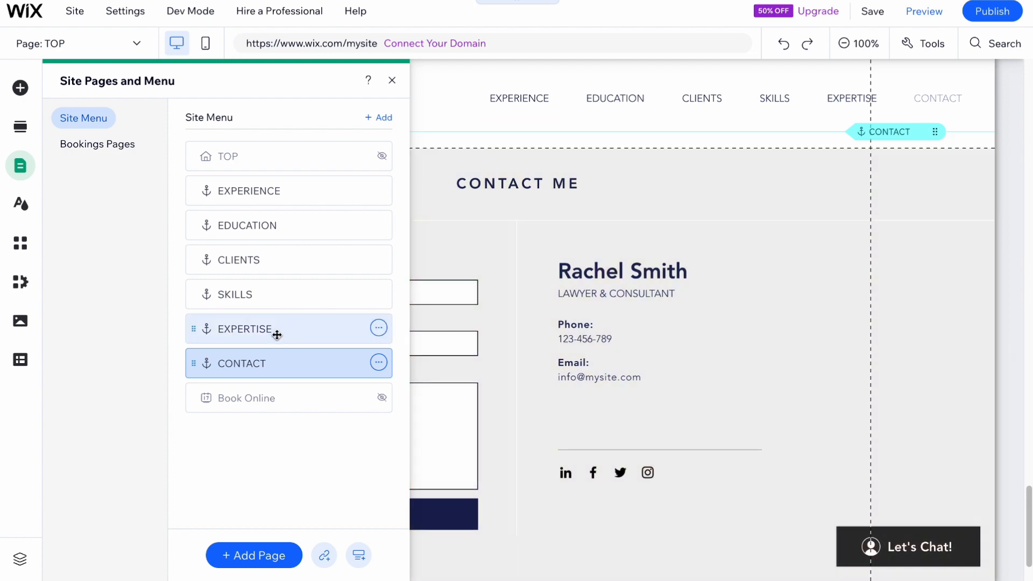
left_click(231, 331)
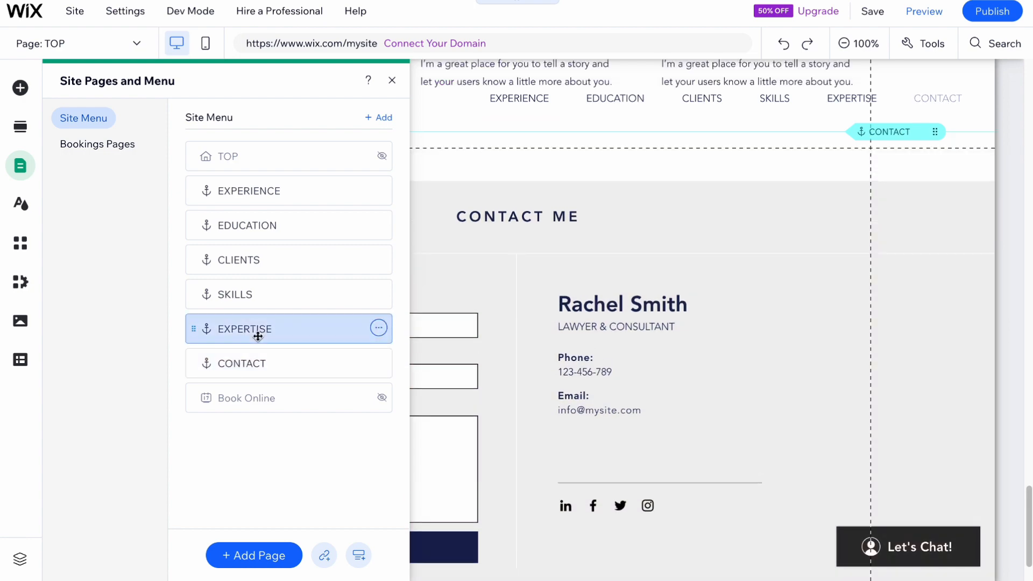
left_click(226, 293)
left_click(240, 261)
left_click(236, 228)
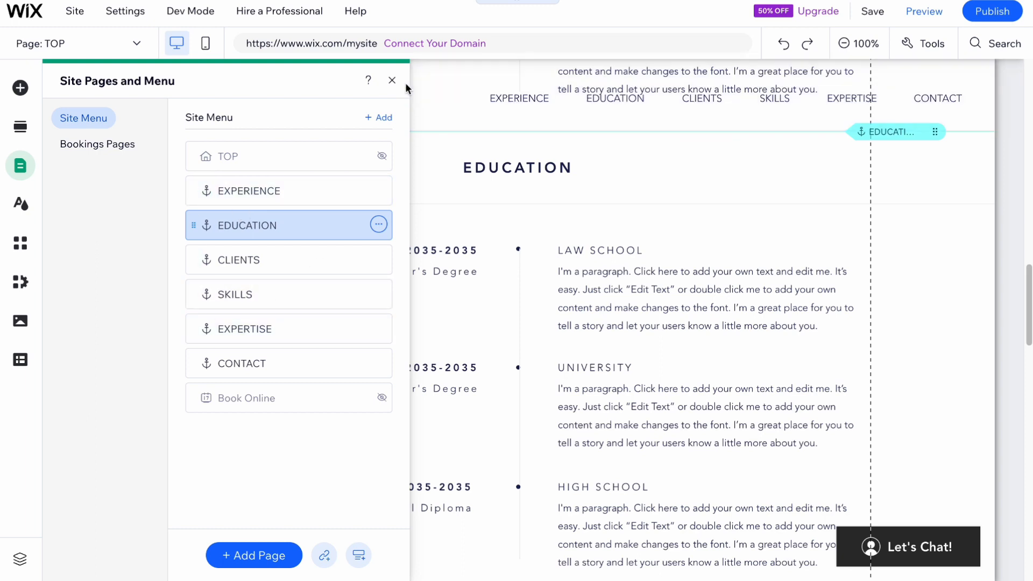
left_click(392, 81)
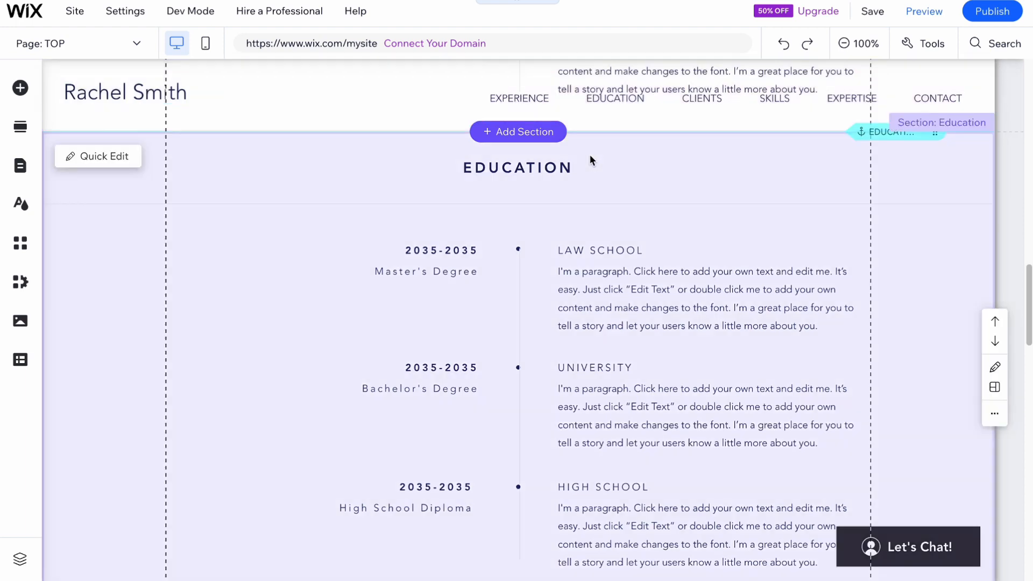
scroll(558, 274, "down", 20)
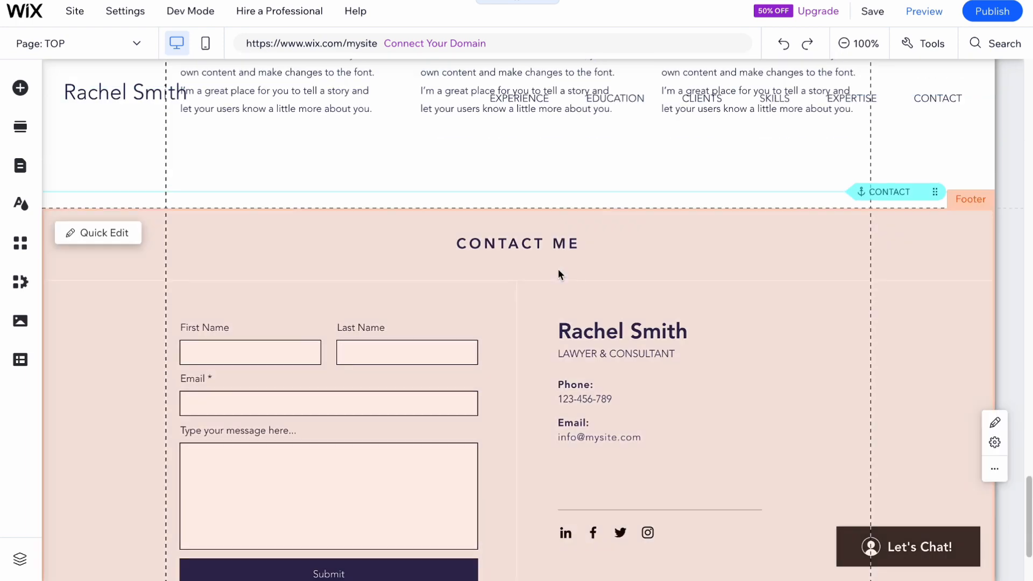
scroll(557, 269, "up", 15)
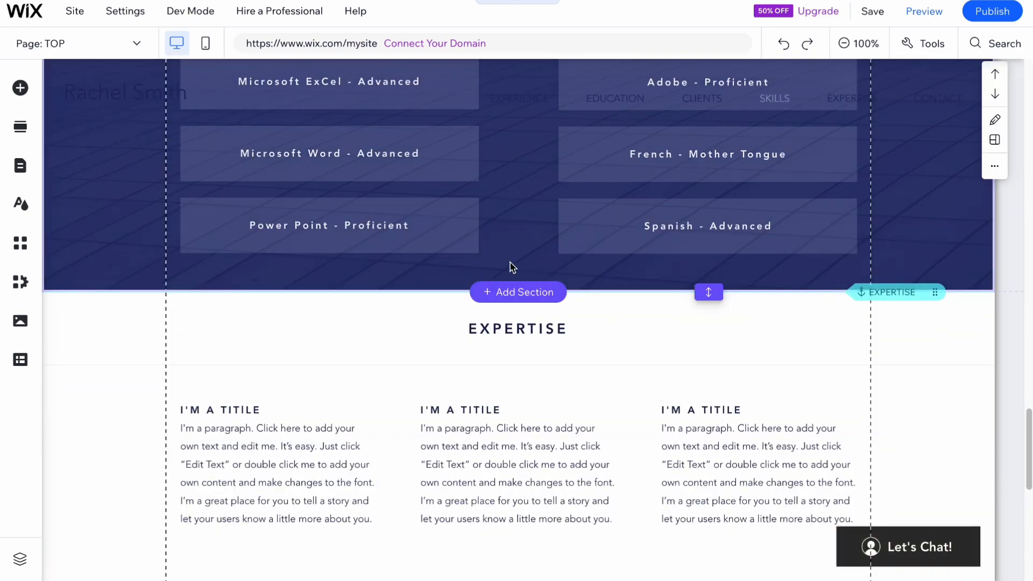
scroll(502, 264, "up", 12)
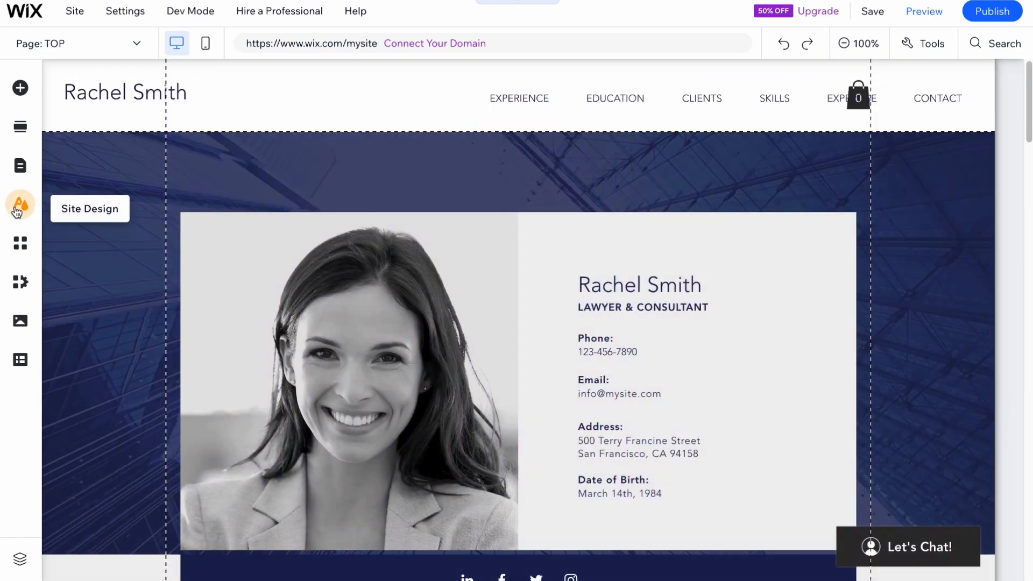
Open the selection of featured color themes in the site design settings.
left_click(18, 207)
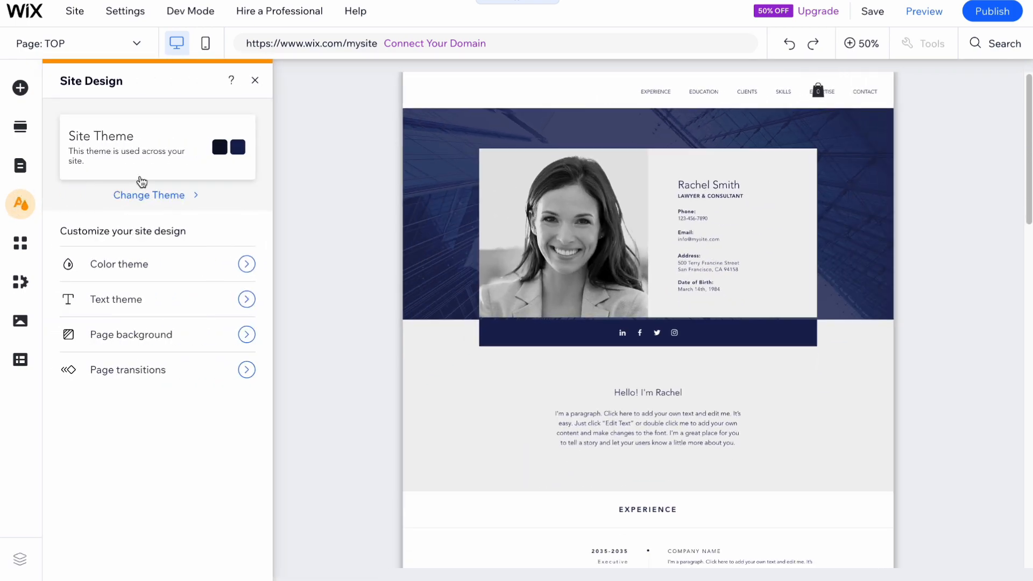
left_click(135, 265)
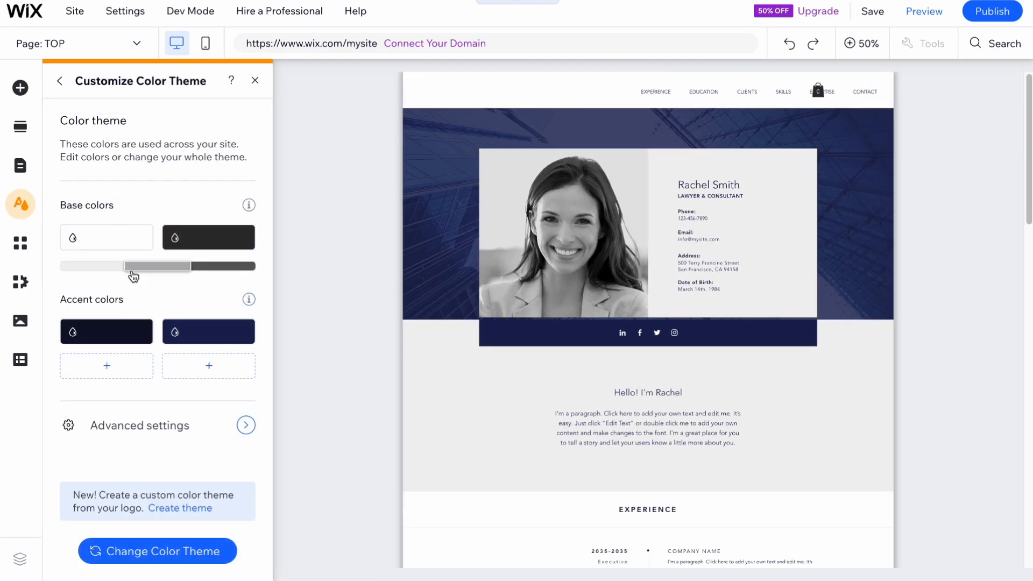
left_click(161, 551)
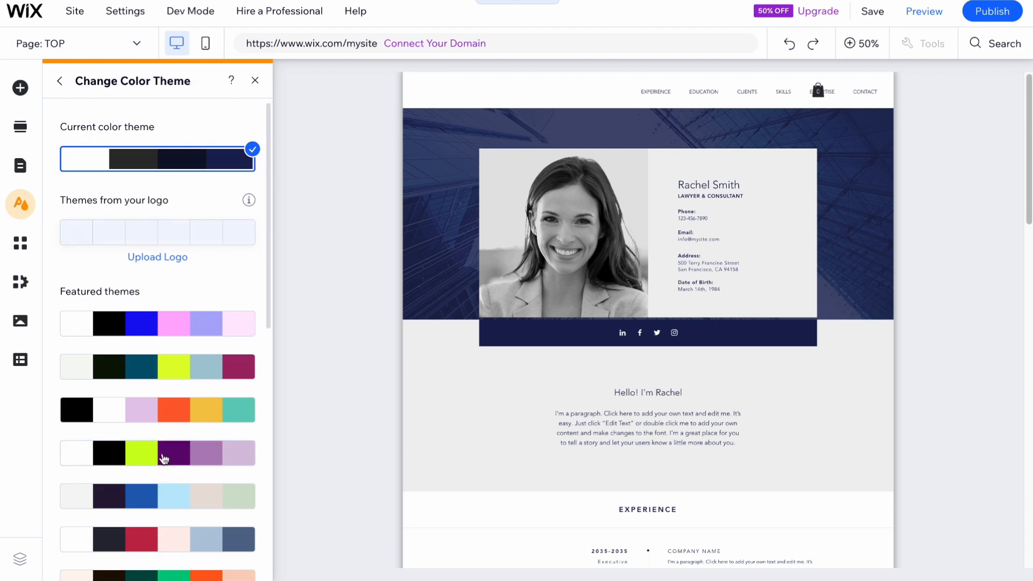
Try several featured color themes on the site, including the pink and the purple palettes.
left_click(164, 457)
left_click(183, 324)
left_click(179, 369)
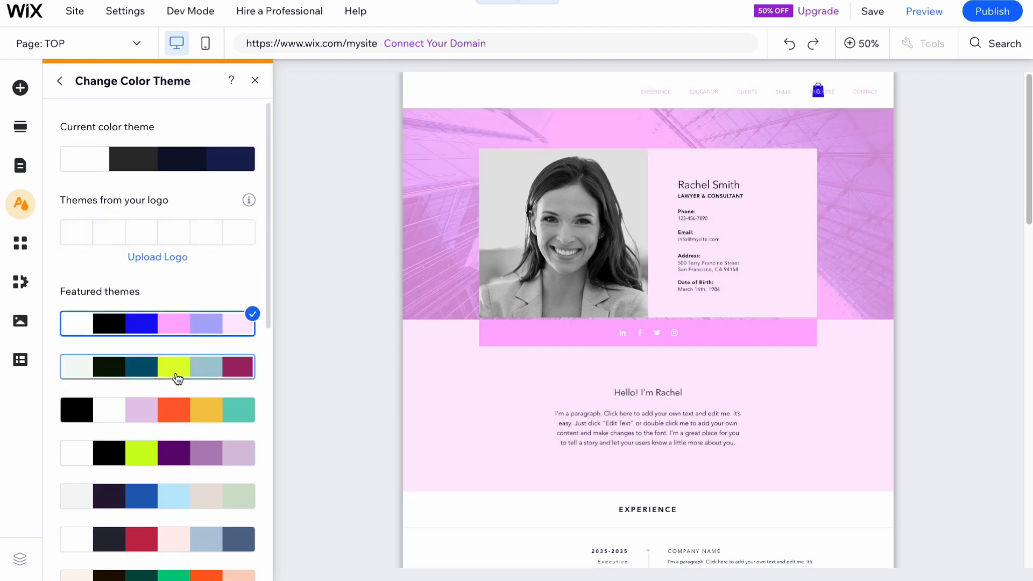
left_click(185, 426)
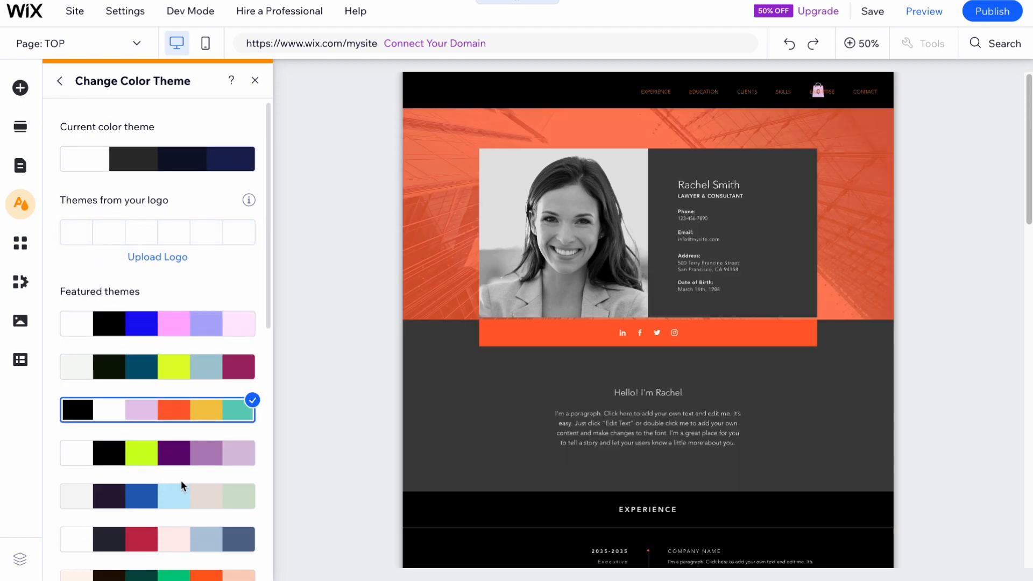
left_click(189, 463)
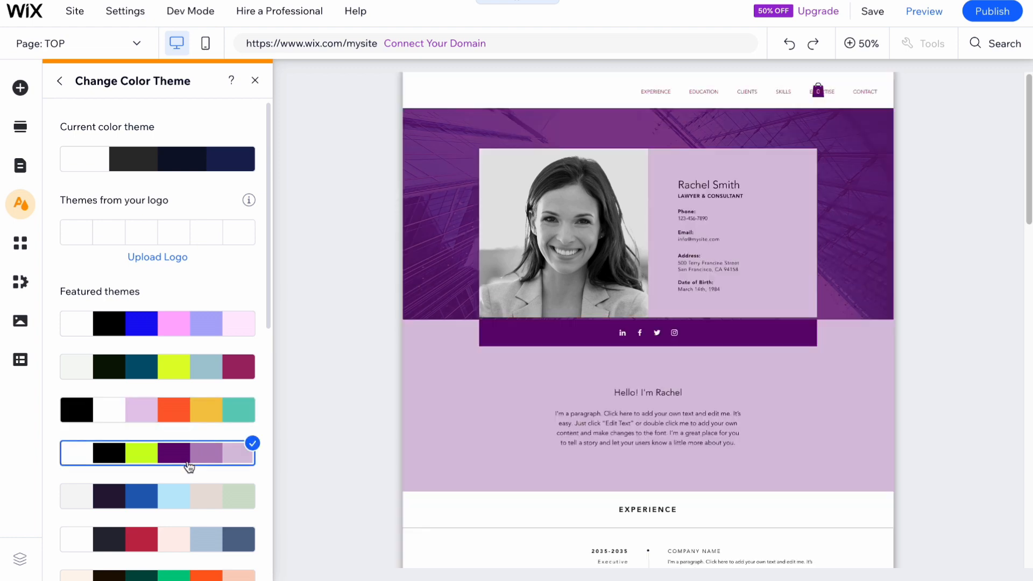
left_click(174, 508)
Apply the featured color theme with black, white, lilac, orange, yellow and teal, and return to the site design overview.
left_click(178, 418)
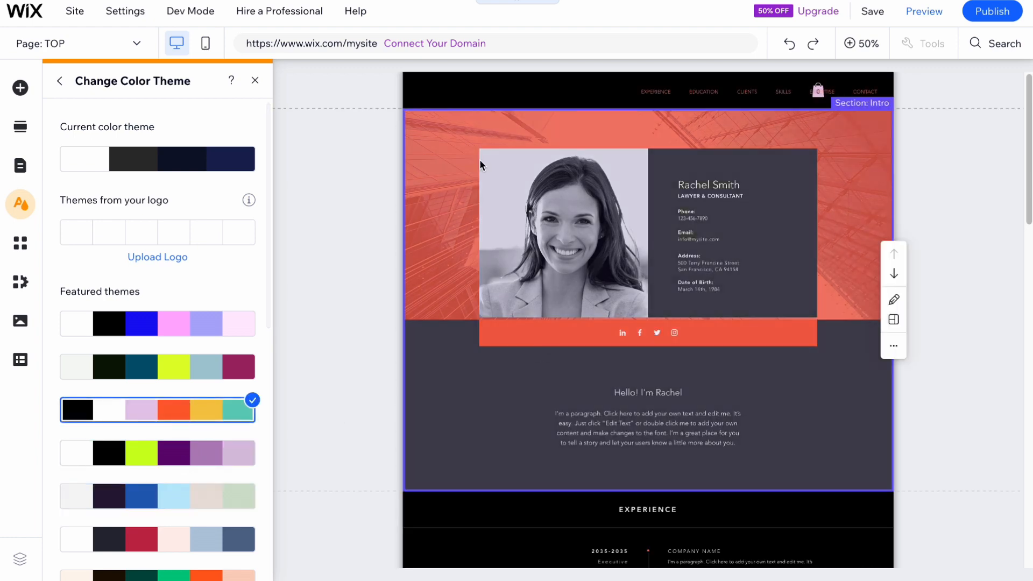
left_click(60, 81)
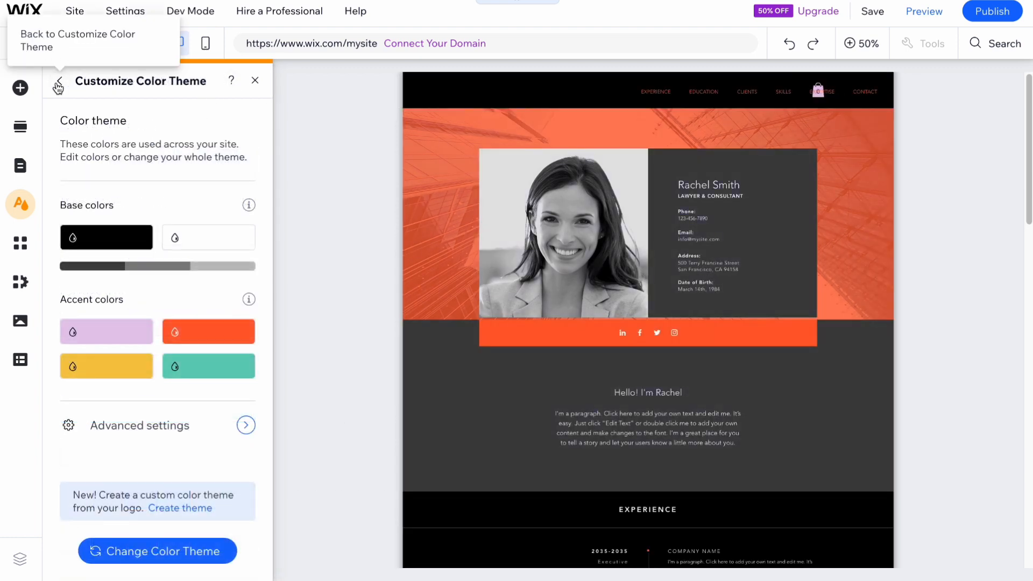
left_click(59, 83)
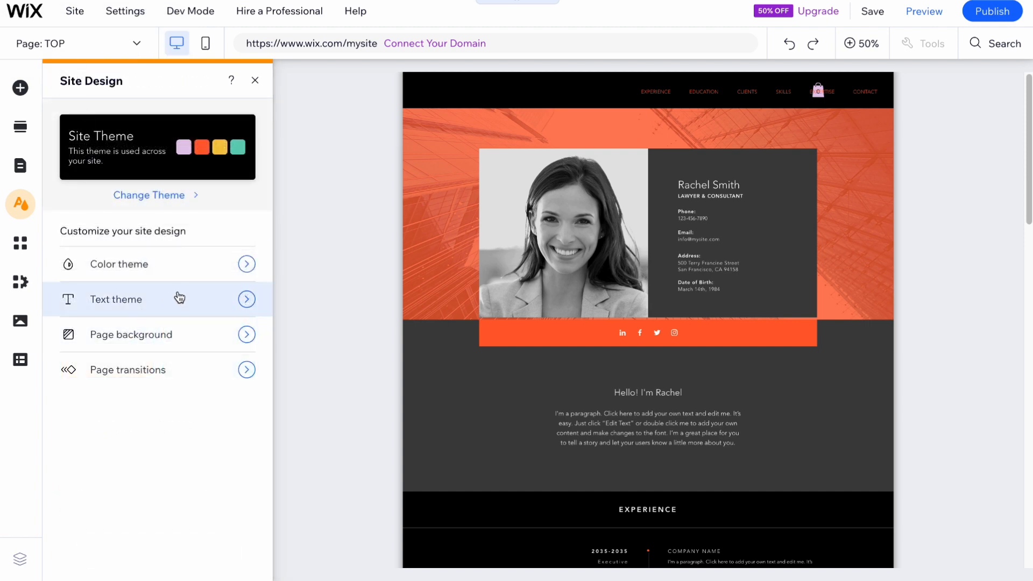
Change the site's text theme to the featured Fahkwang theme and close the site design settings.
left_click(121, 307)
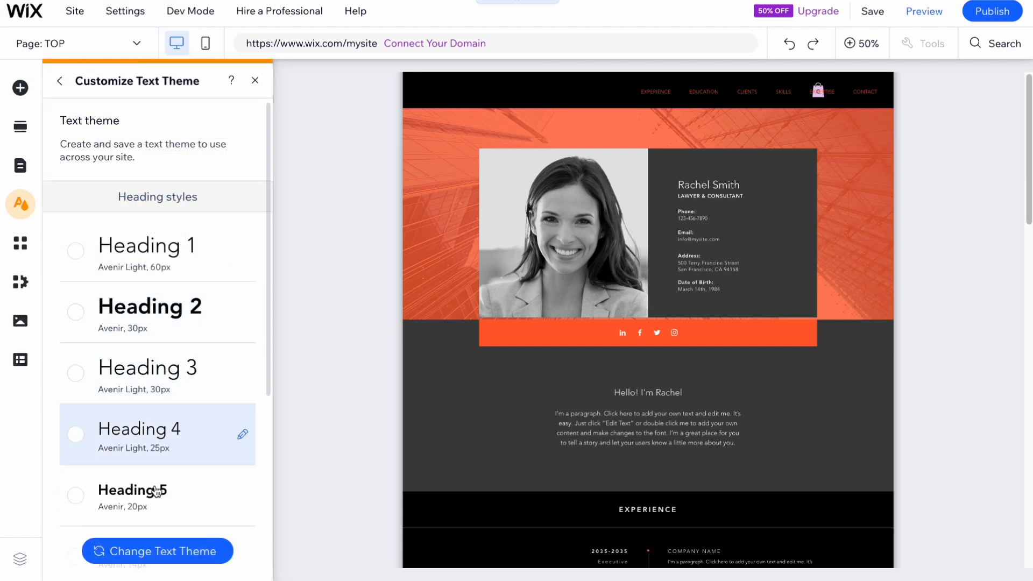
left_click(165, 552)
left_click(138, 431)
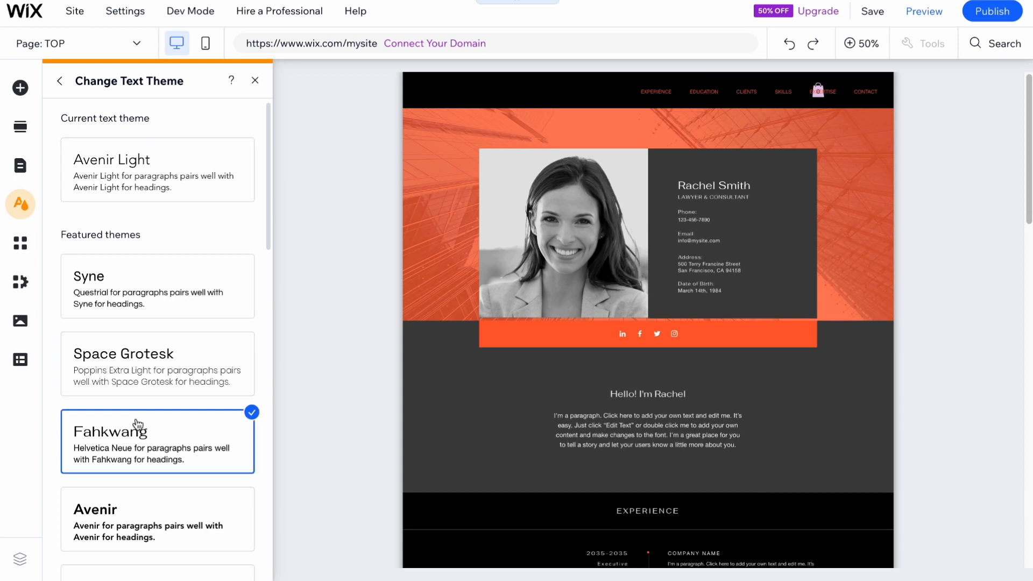
left_click(62, 81)
left_click(60, 83)
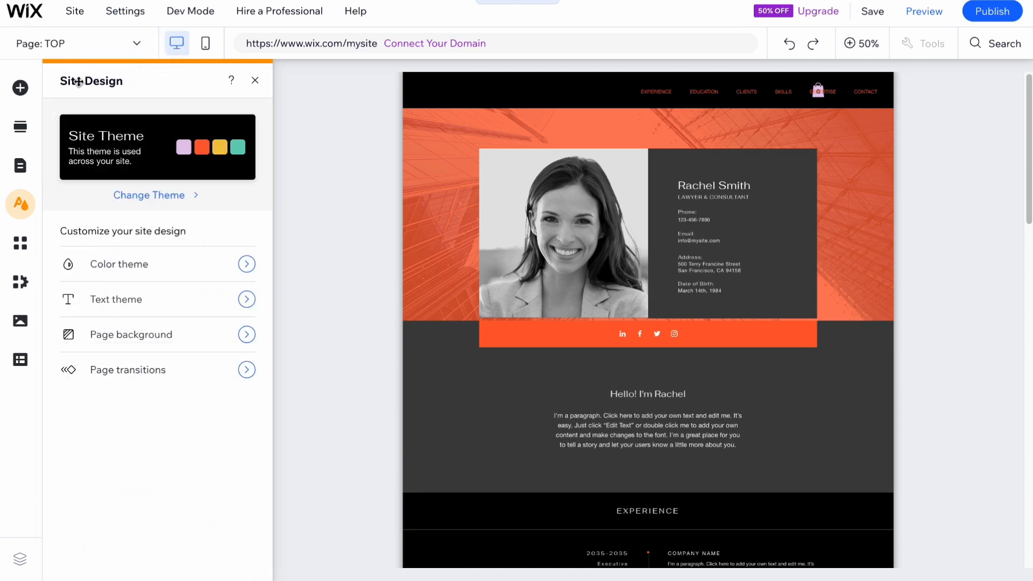
left_click(255, 81)
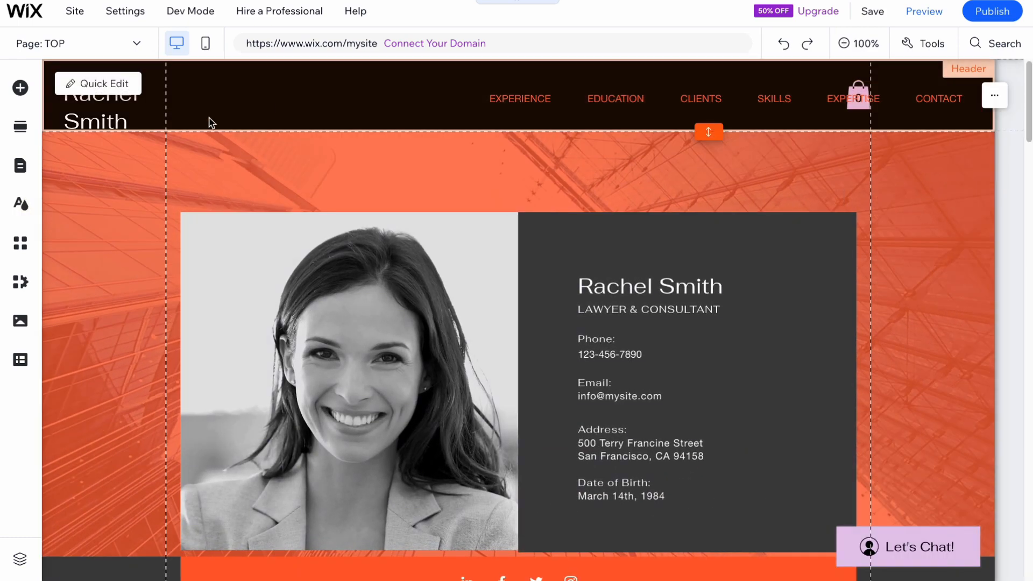
left_click(854, 43)
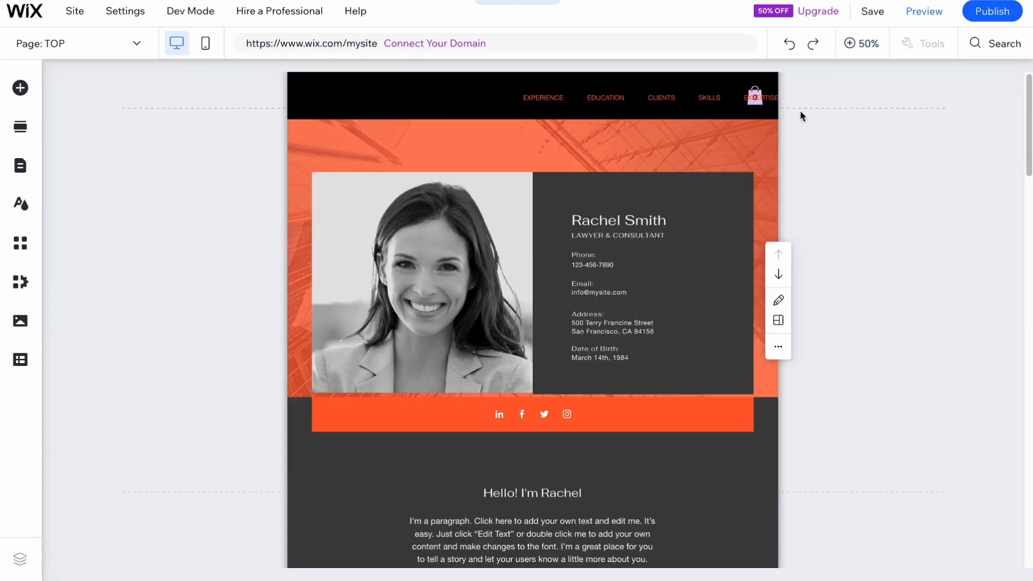
Delete the Education section and the Skills section from the page.
scroll(559, 341, "down", 5)
scroll(527, 372, "down", 5)
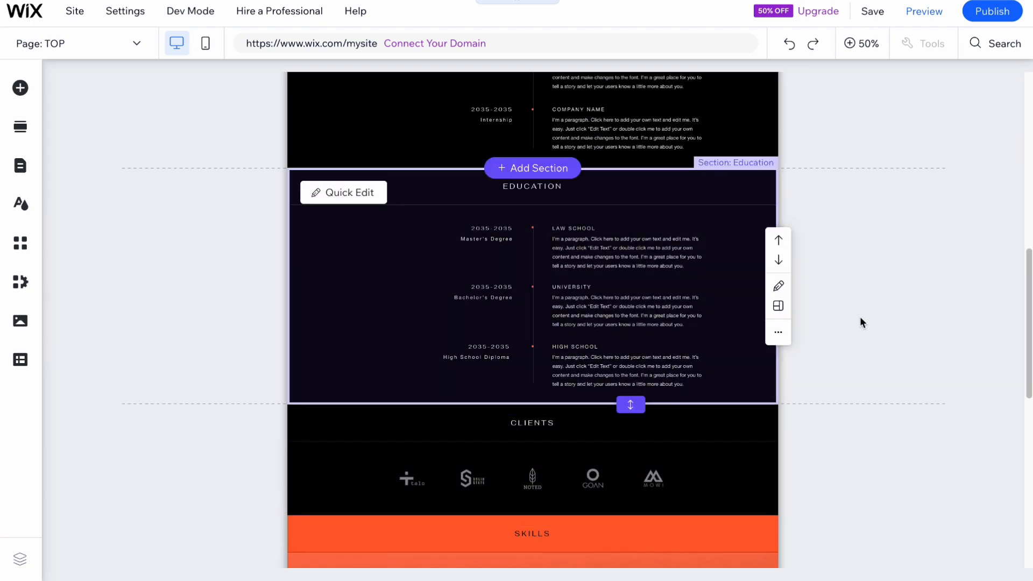
scroll(860, 319, "up", 5)
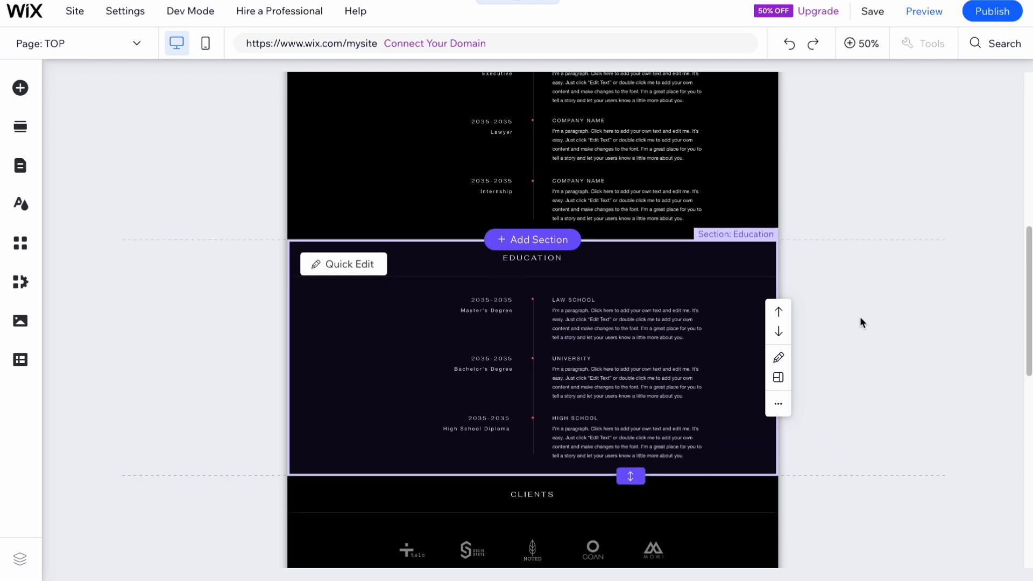
scroll(870, 335, "down", 1)
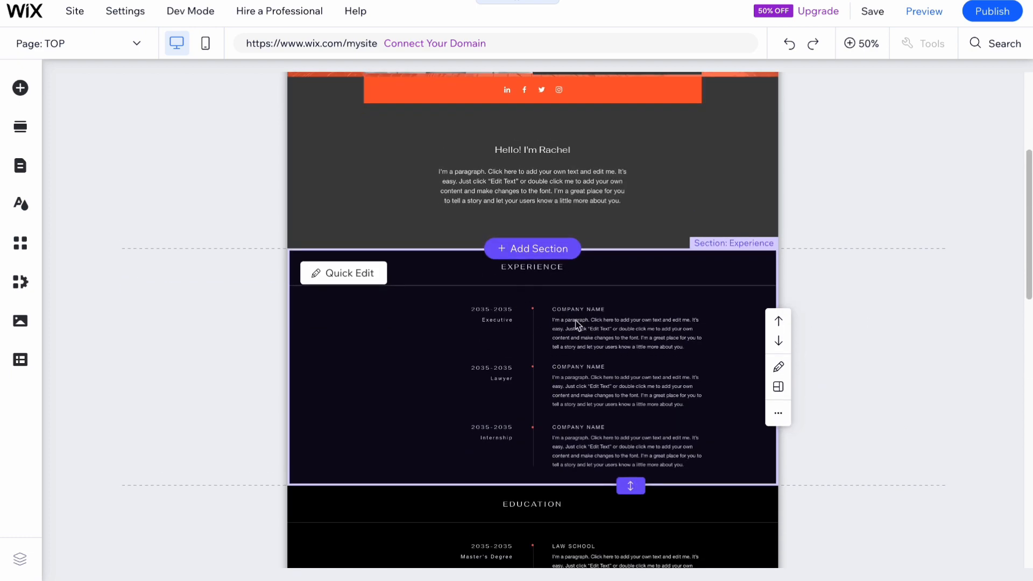
scroll(567, 318, "down", 6)
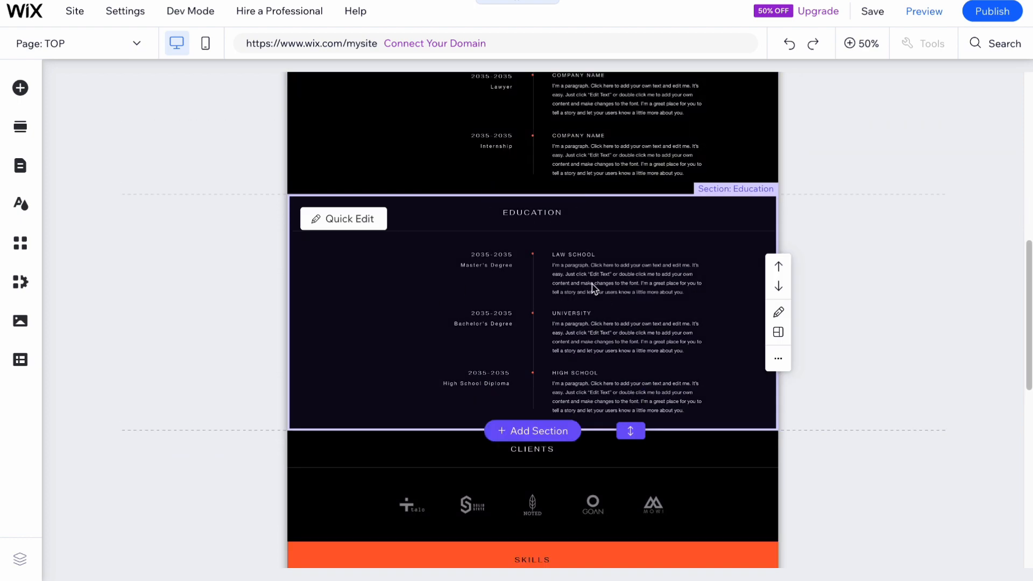
left_click(776, 357)
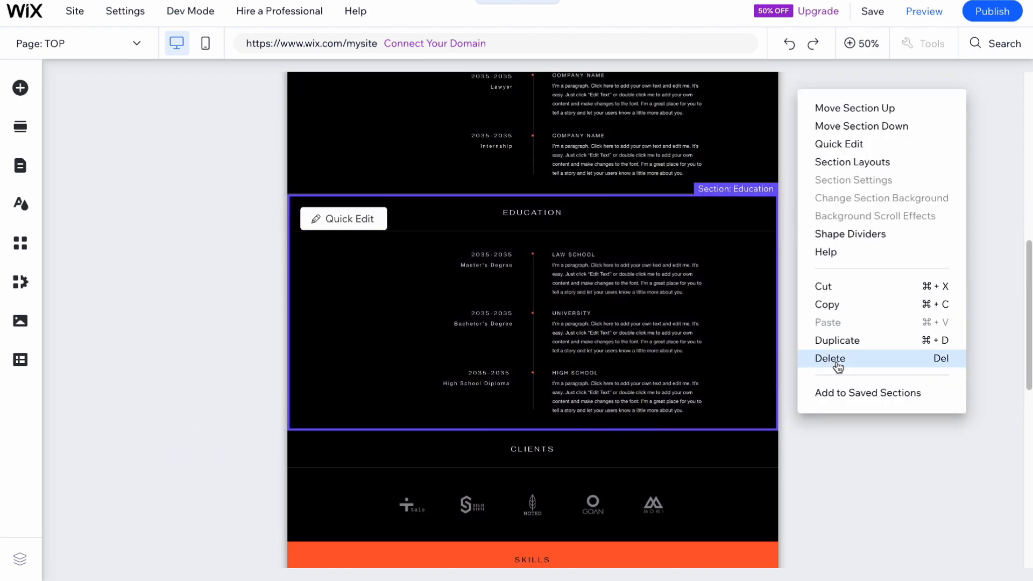
left_click(835, 359)
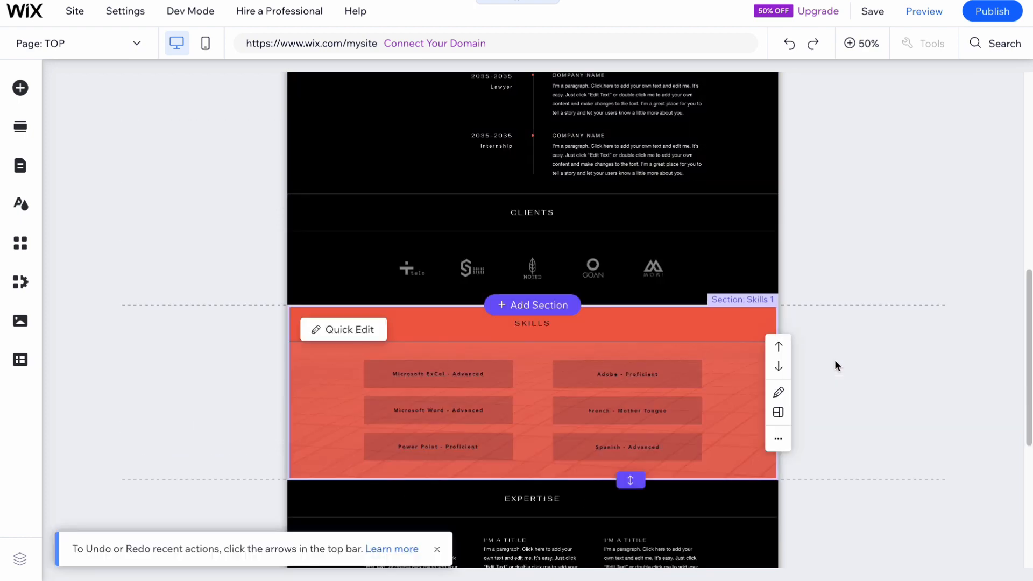
left_click(778, 439)
left_click(837, 386)
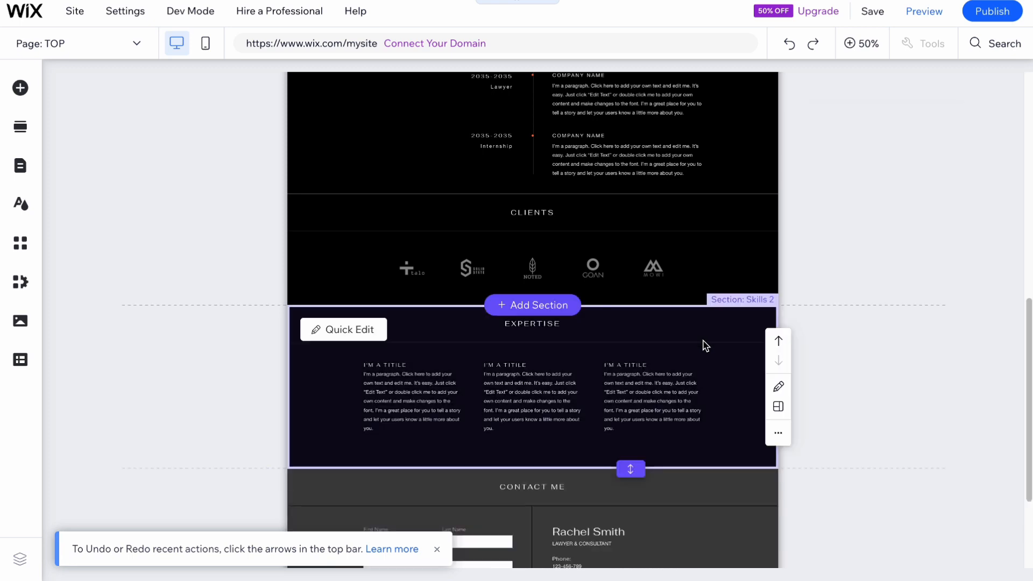
Add the "Our Team." layout from the Team section designs between the Clients and Expertise sections.
left_click(539, 305)
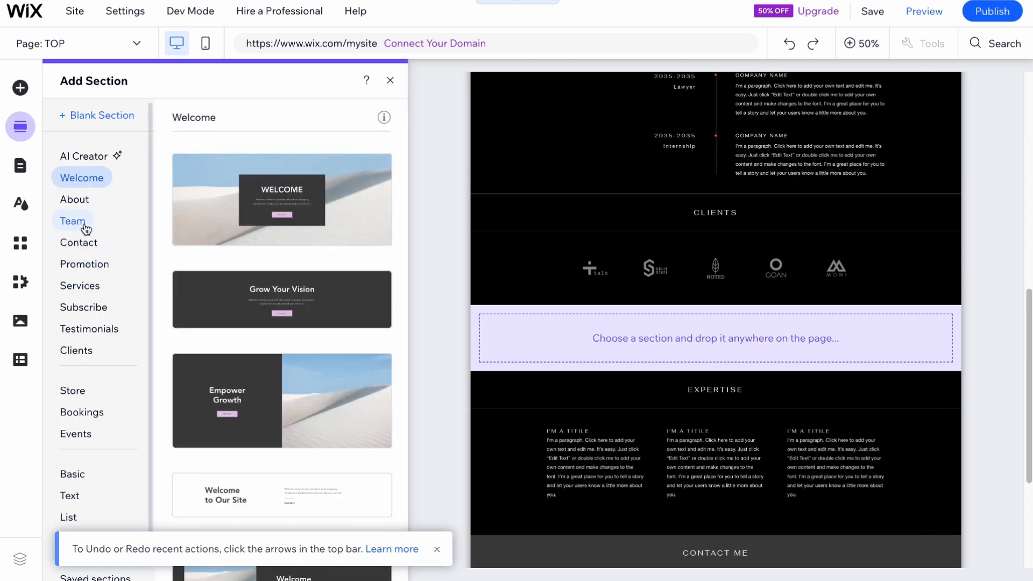
left_click(79, 218)
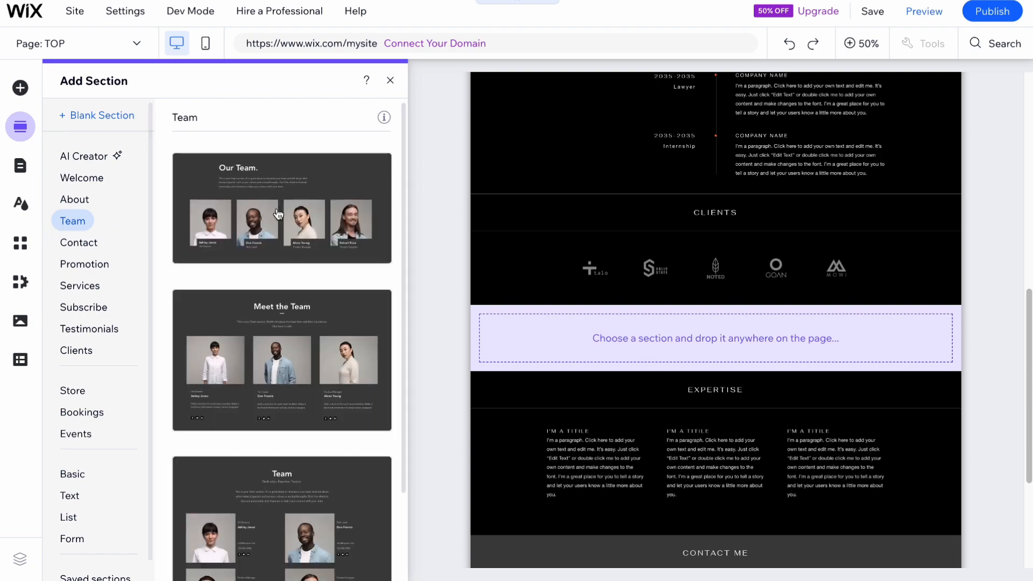
left_click(331, 255)
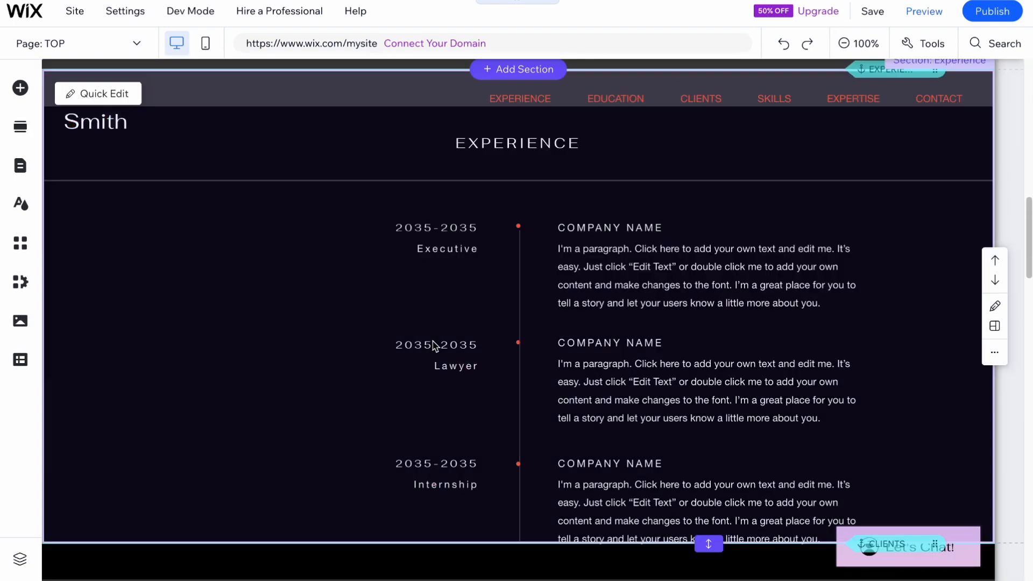
Move the "Our Team." heading and its description paragraph slightly to the right, keeping their left edges aligned.
scroll(311, 371, "down", 1)
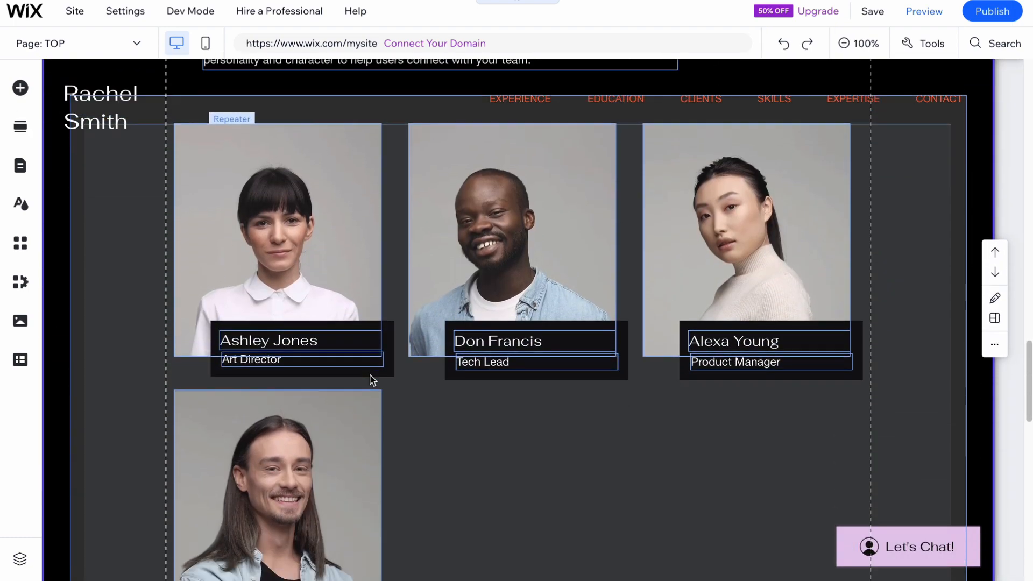
scroll(372, 372, "up", 3)
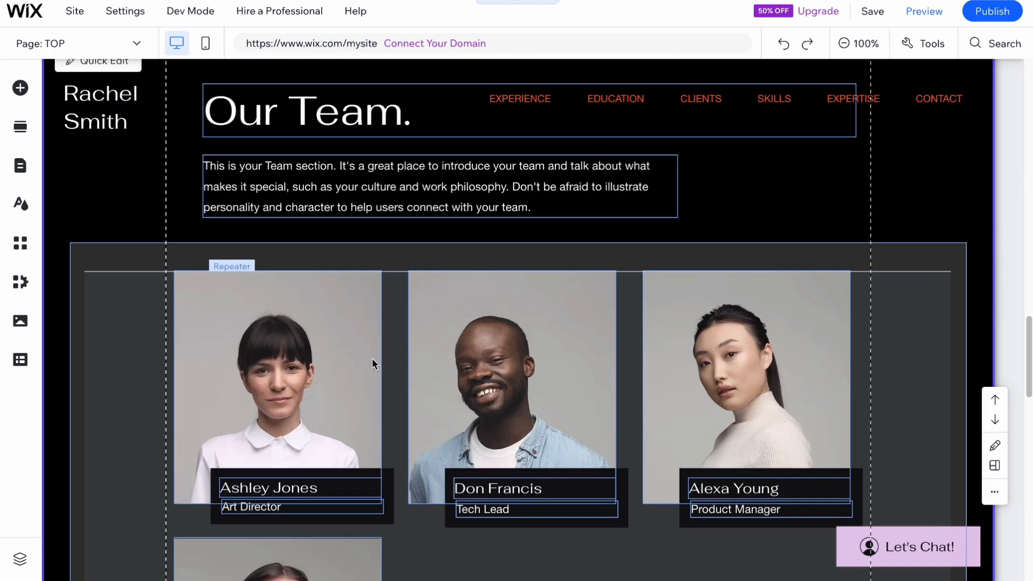
scroll(375, 358, "up", 15)
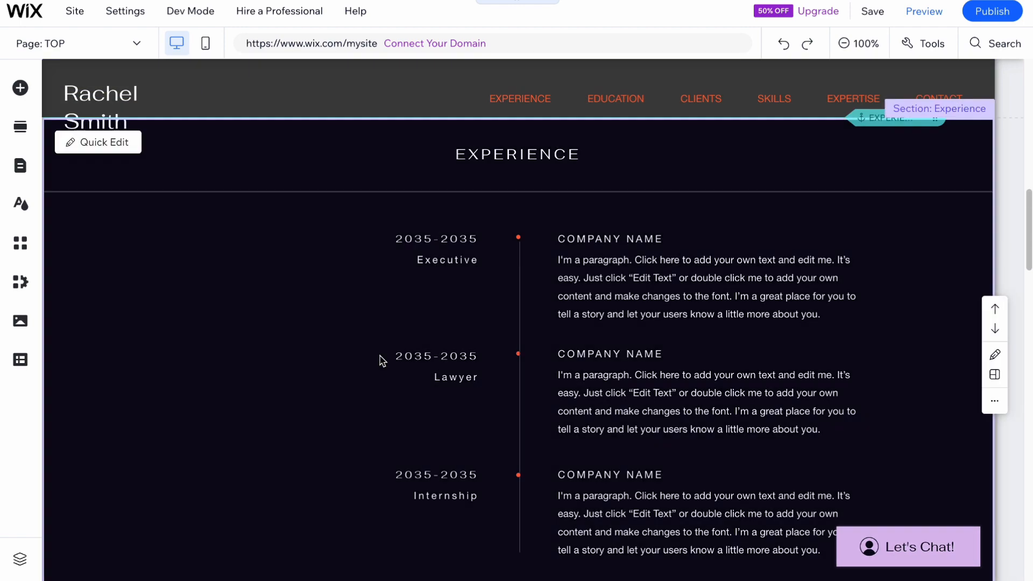
scroll(381, 357, "up", 10)
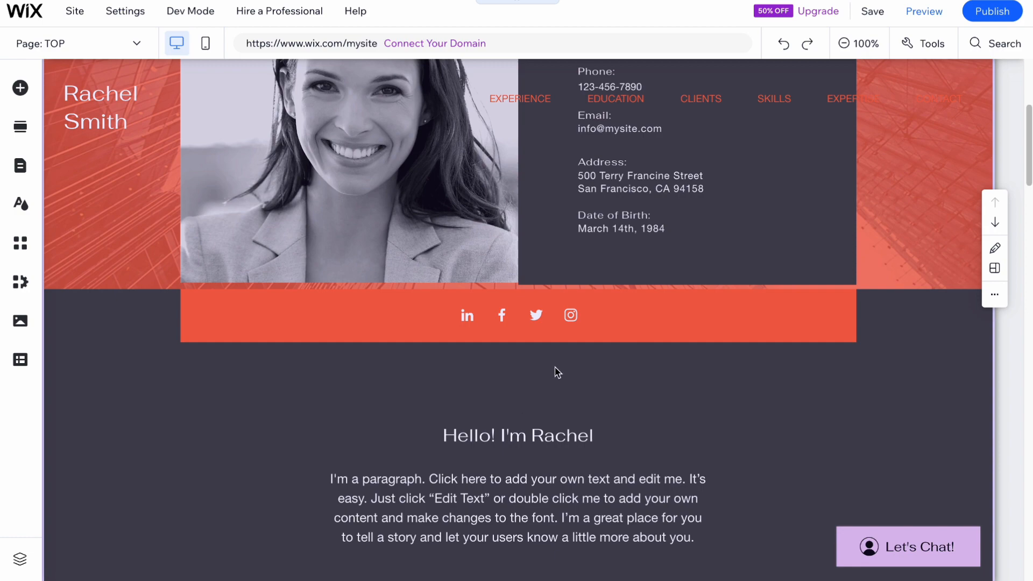
scroll(482, 293, "up", 1)
left_click(846, 43)
scroll(605, 297, "down", 5)
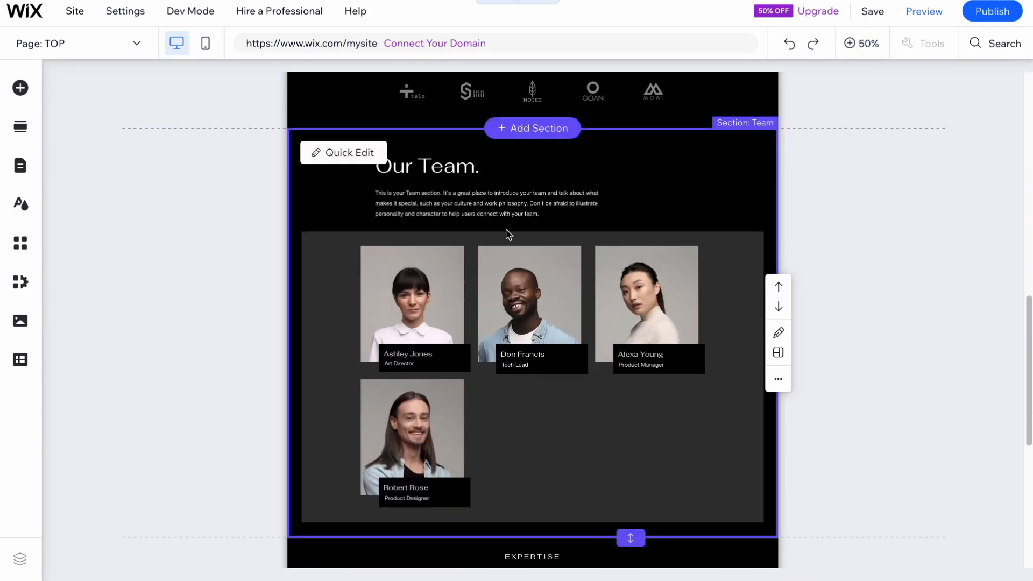
left_click(440, 205)
left_click(433, 224)
mouse_move(296, 143)
left_mouse_down()
mouse_move(277, 141)
mouse_move(311, 143)
left_mouse_up()
left_click_drag(408, 238, 379, 235)
left_click(310, 128)
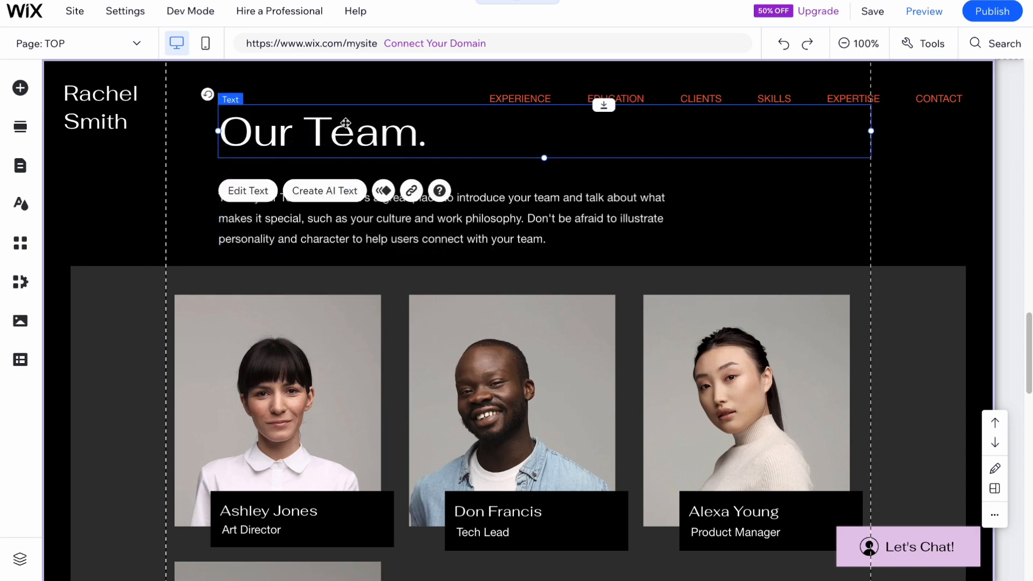
mouse_move(463, 231)
left_mouse_down()
mouse_move(455, 226)
mouse_move(457, 236)
left_mouse_up()
Open the item management list of the team members repeater and close it again.
scroll(528, 301, "down", 3)
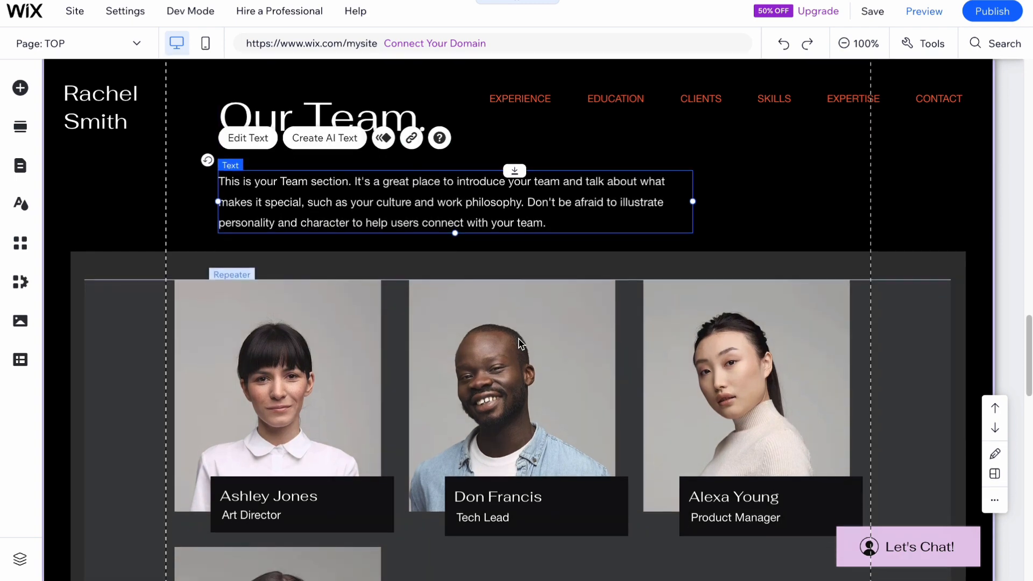
left_click(538, 295)
scroll(540, 460, "down", 1)
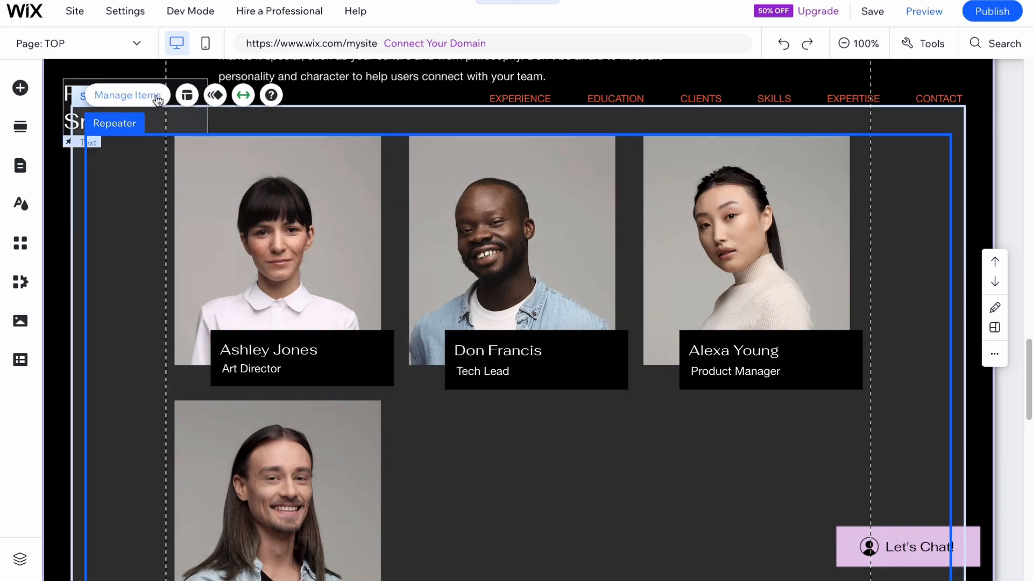
left_click(157, 95)
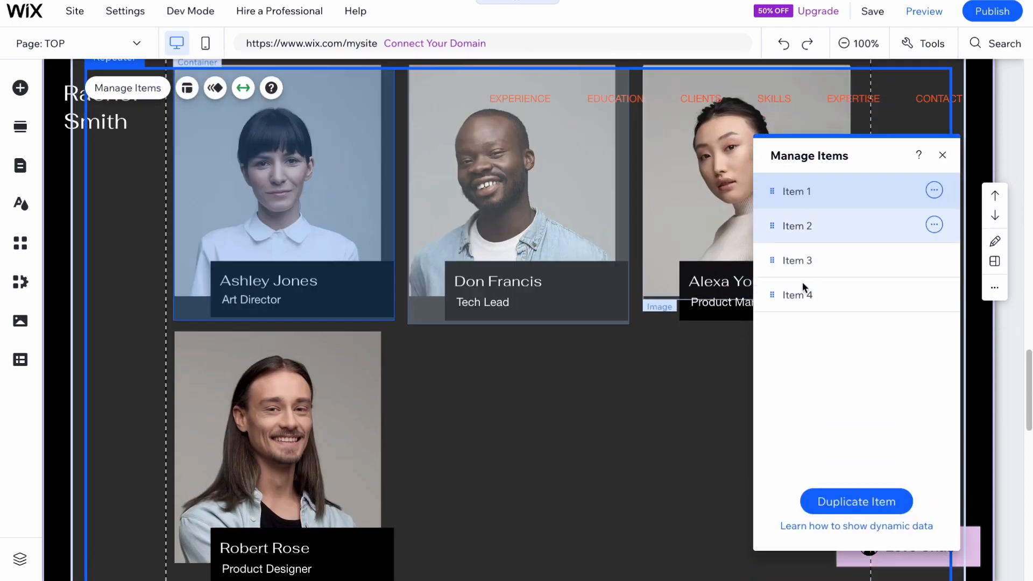
left_click(942, 155)
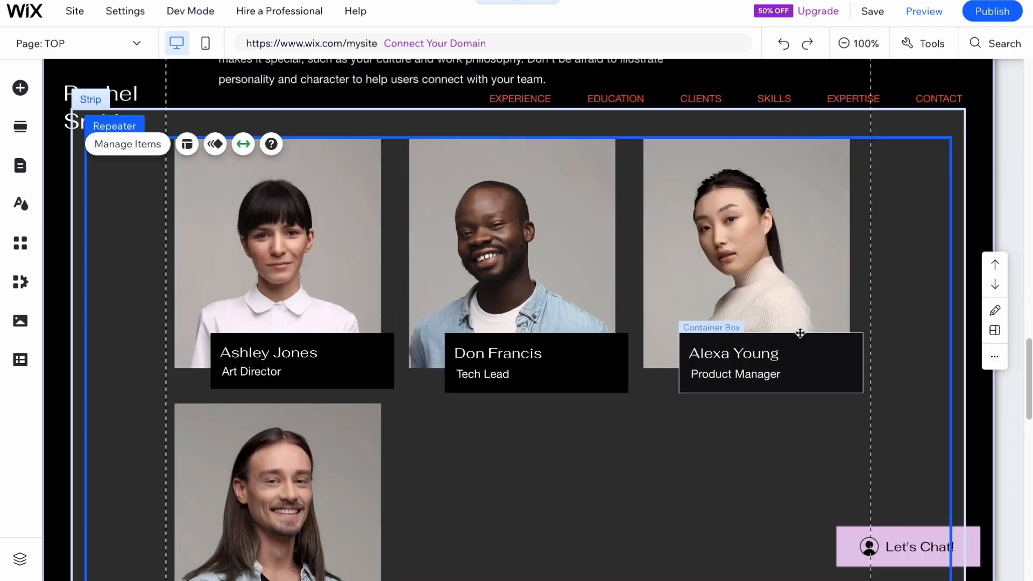
Review all page sections at 50% zoom, from the intro down to the Contact Me section.
scroll(800, 333, "up", 15)
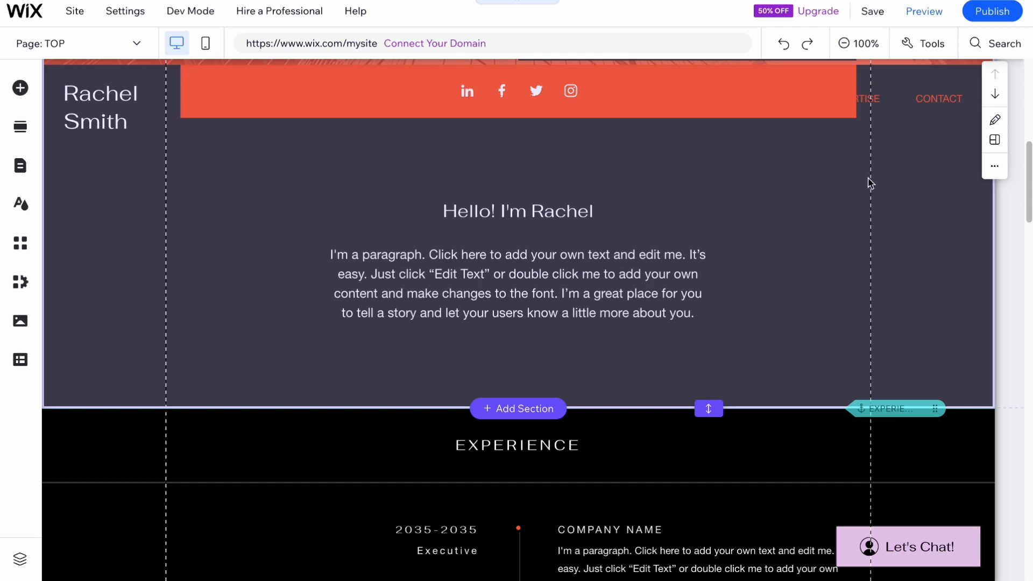
left_click(843, 44)
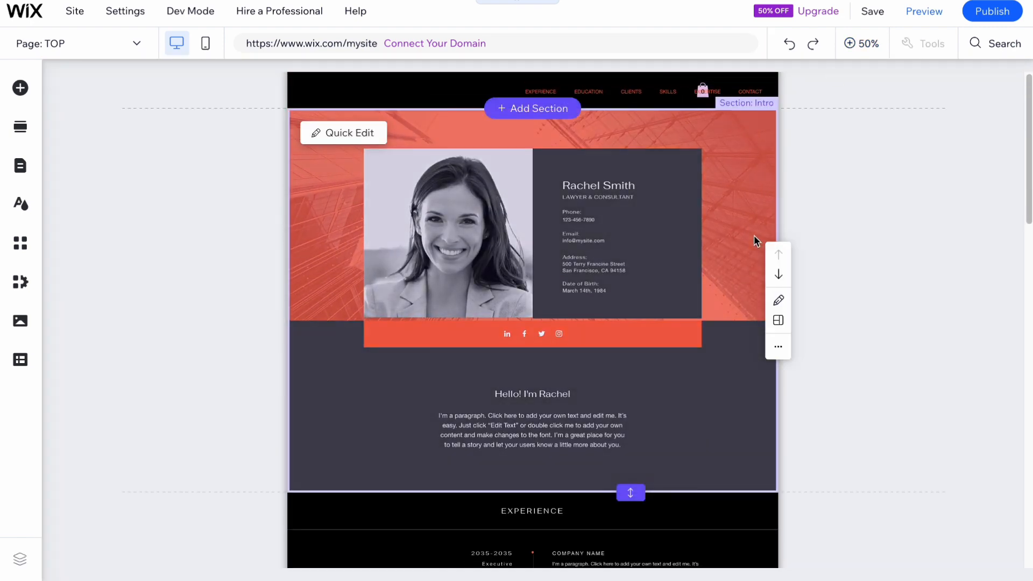
scroll(591, 275, "down", 5)
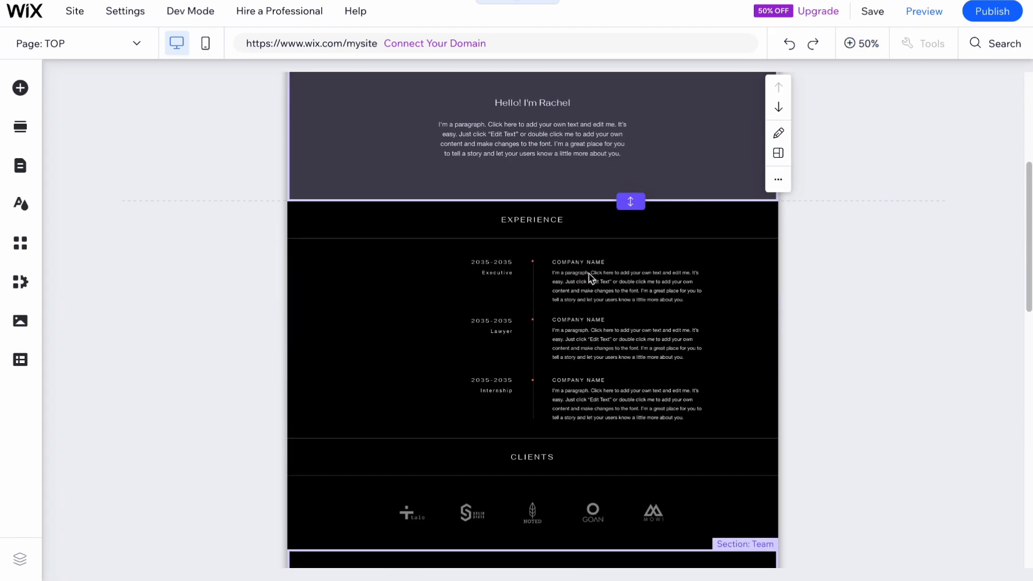
scroll(590, 277, "down", 4)
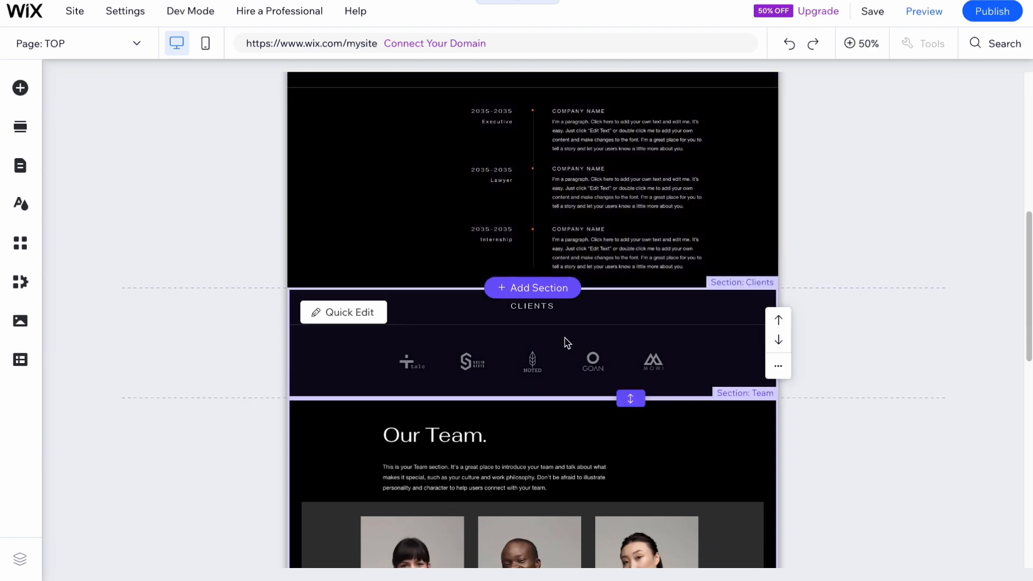
scroll(555, 323, "down", 3)
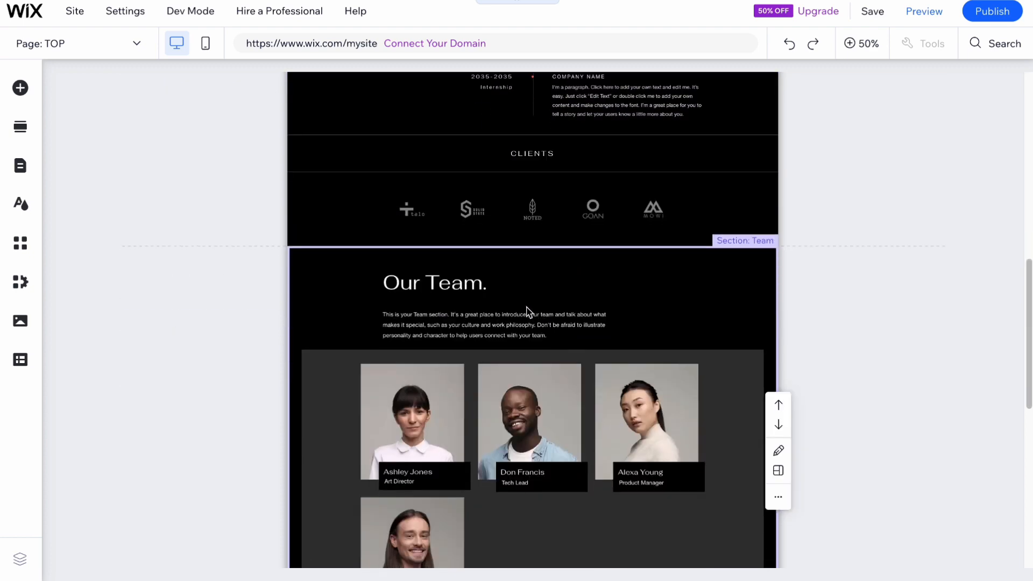
scroll(528, 311, "down", 9)
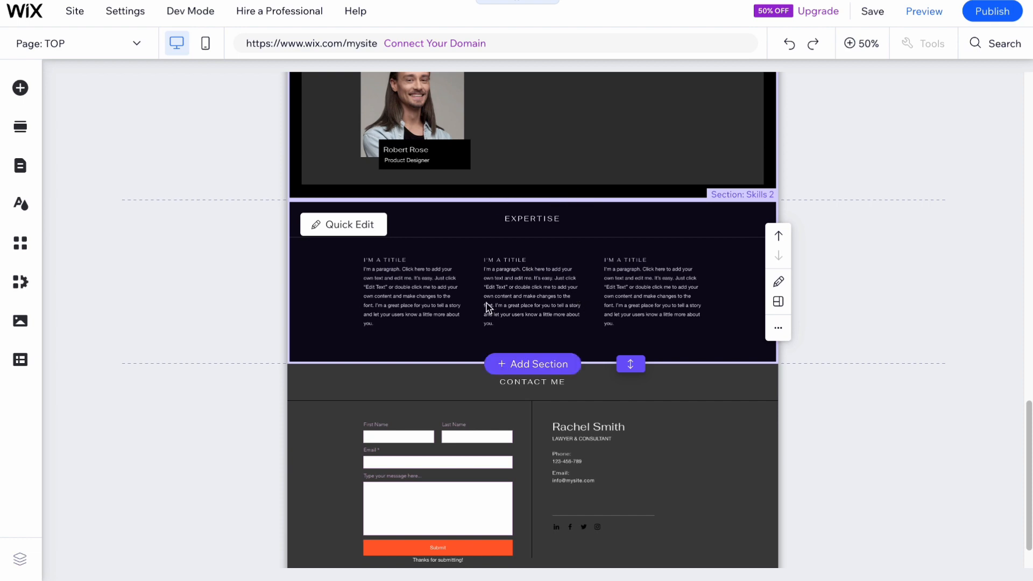
scroll(487, 307, "up", 15)
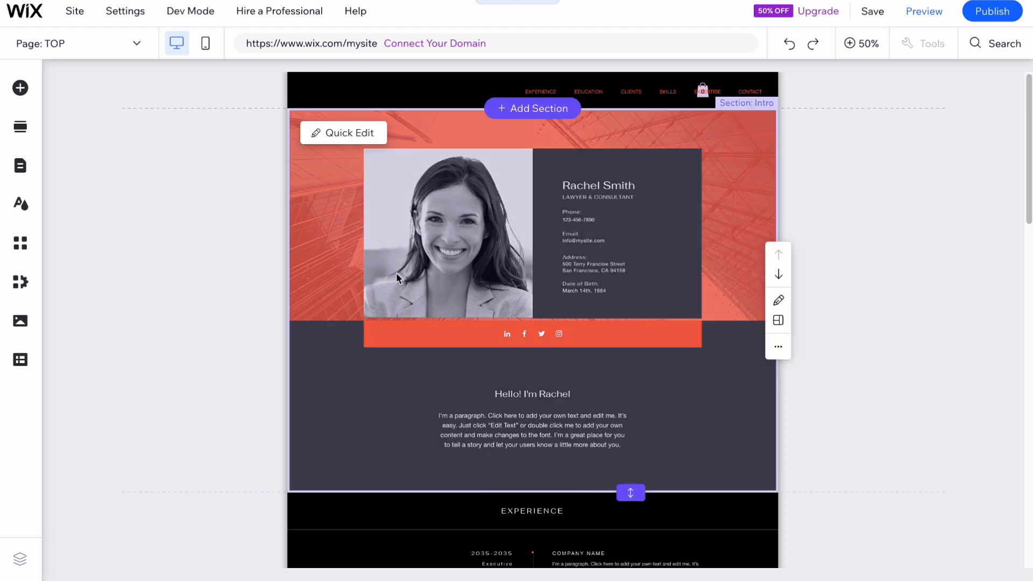
Publish the site and open its live version.
left_click(992, 12)
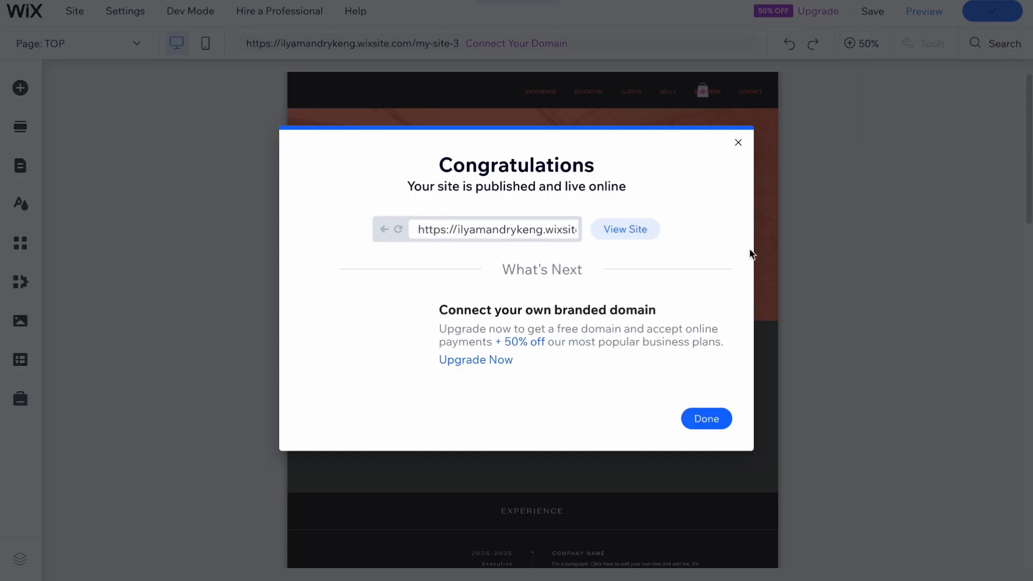
left_click(626, 230)
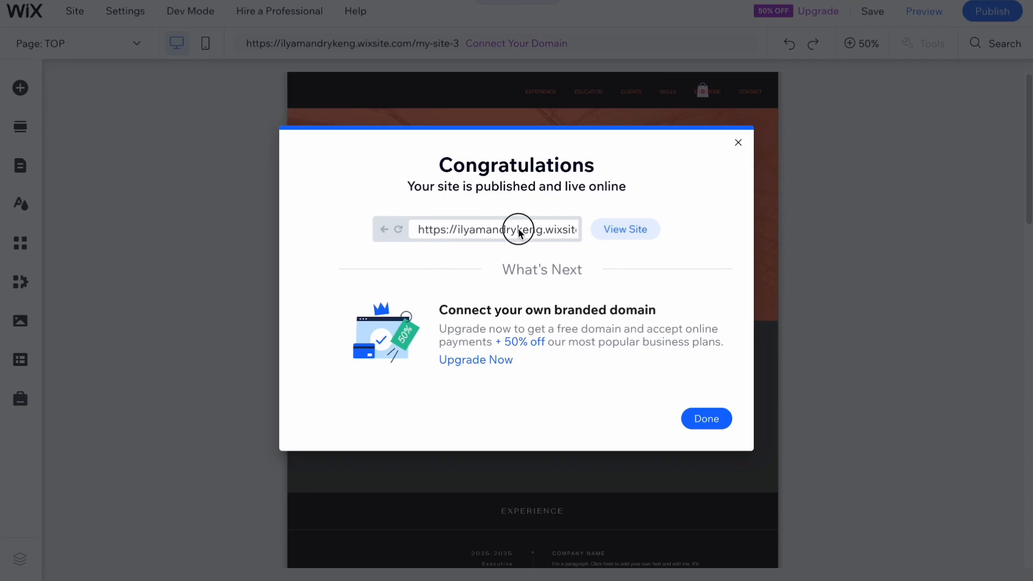
double_click(519, 231)
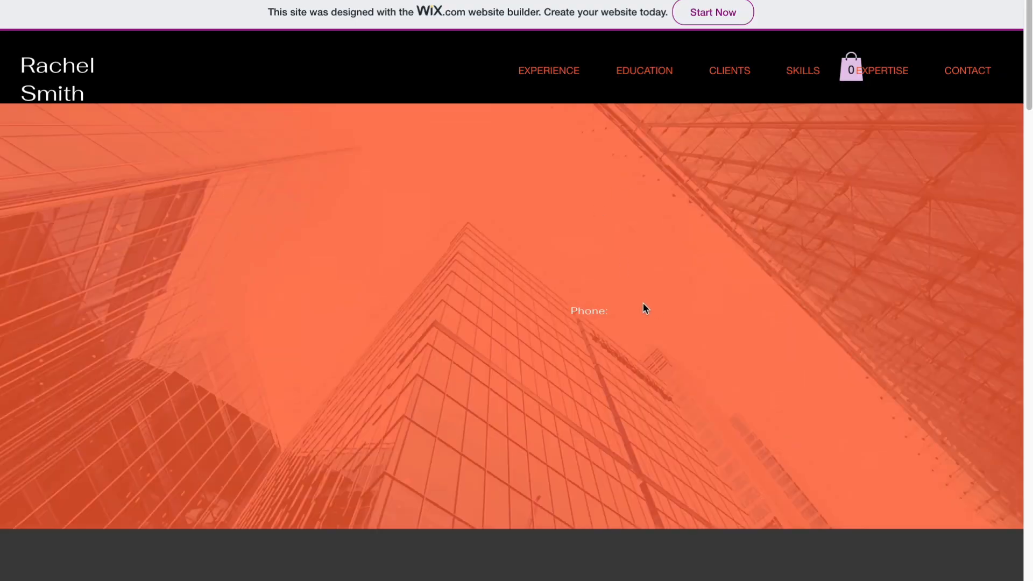
Look through the published page from the intro to the Contact Me section.
scroll(646, 309, "down", 7)
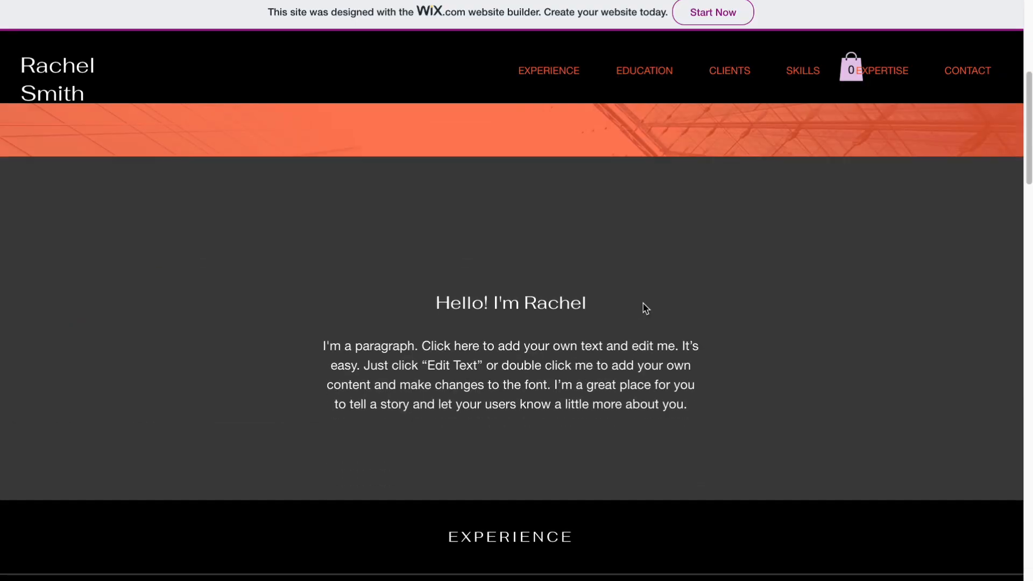
scroll(646, 309, "down", 12)
scroll(645, 309, "up", 20)
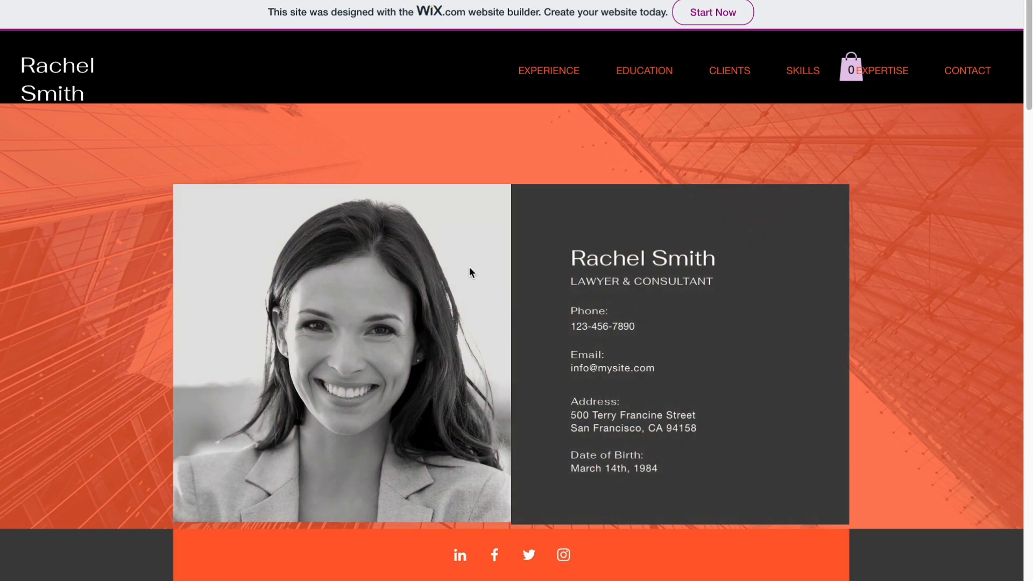
scroll(470, 269, "down", 13)
scroll(472, 271, "down", 20)
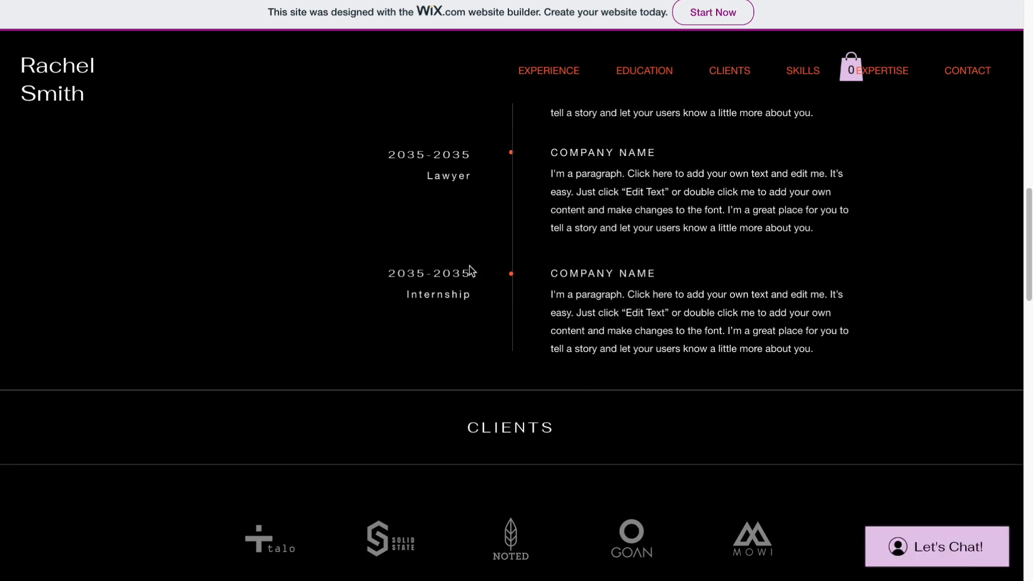
scroll(472, 271, "down", 10)
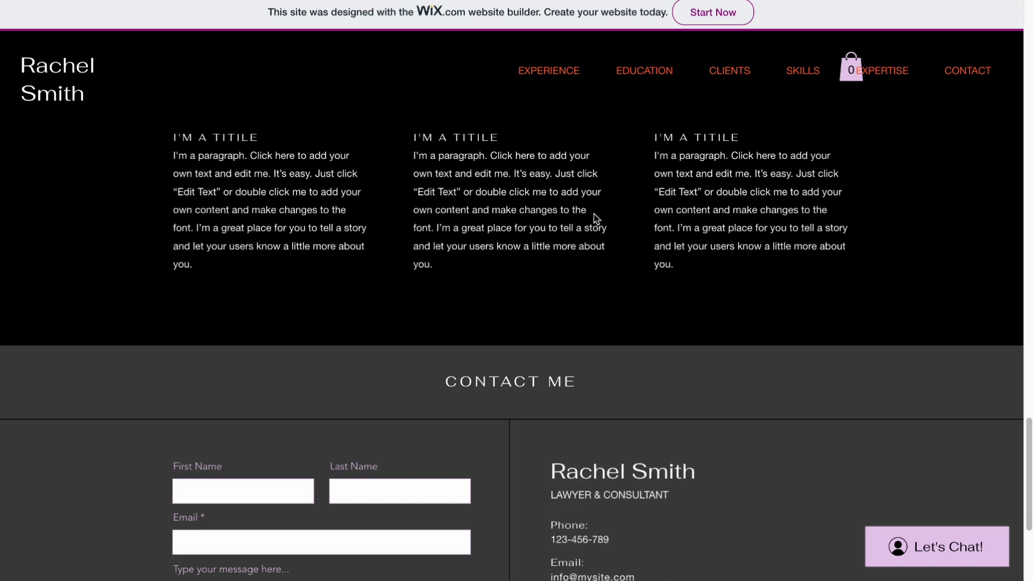
scroll(589, 212, "up", 15)
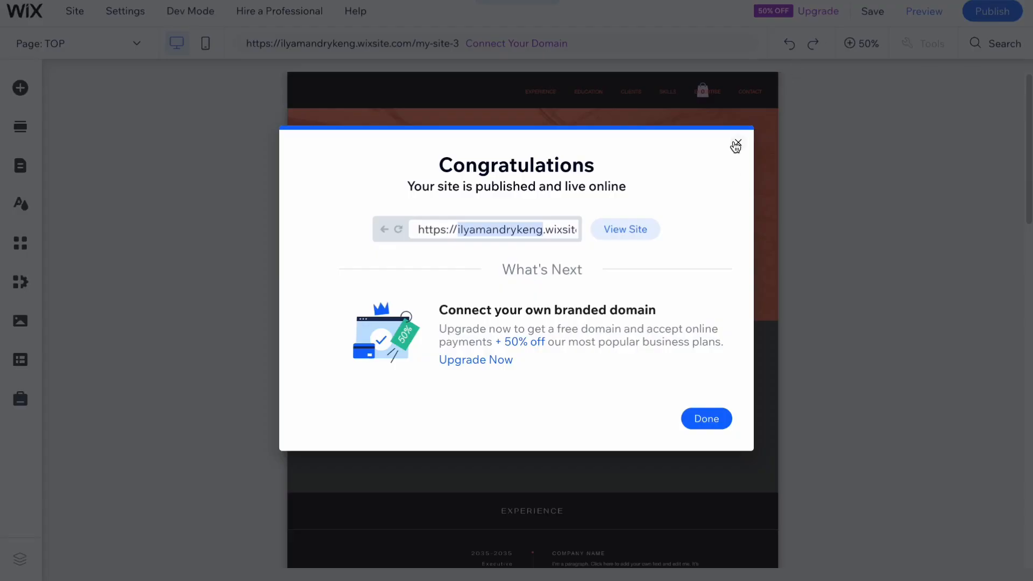
Close the publishing confirmation in the editor and dismiss the offer to edit the mobile site.
left_click(736, 145)
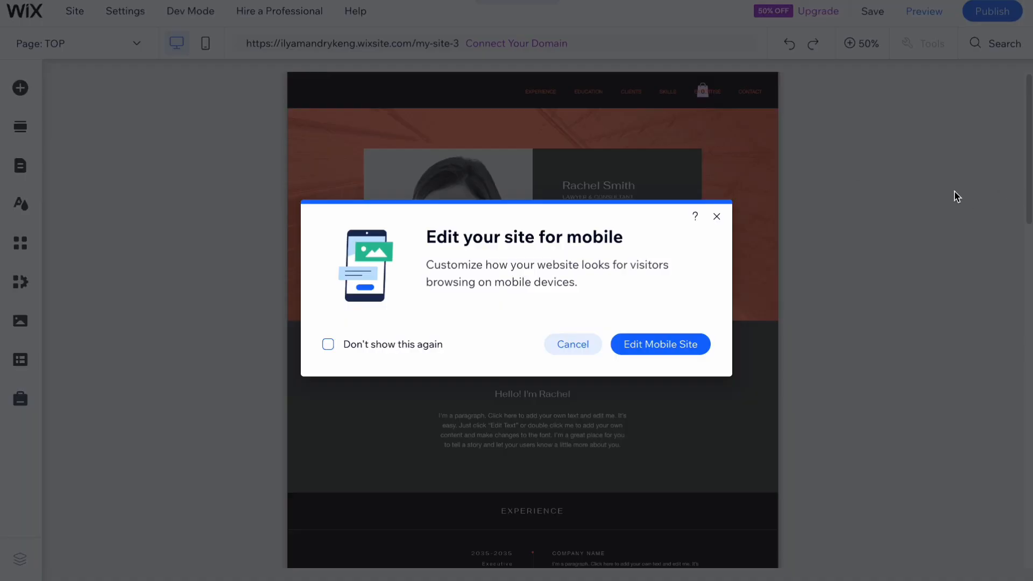
left_click(716, 217)
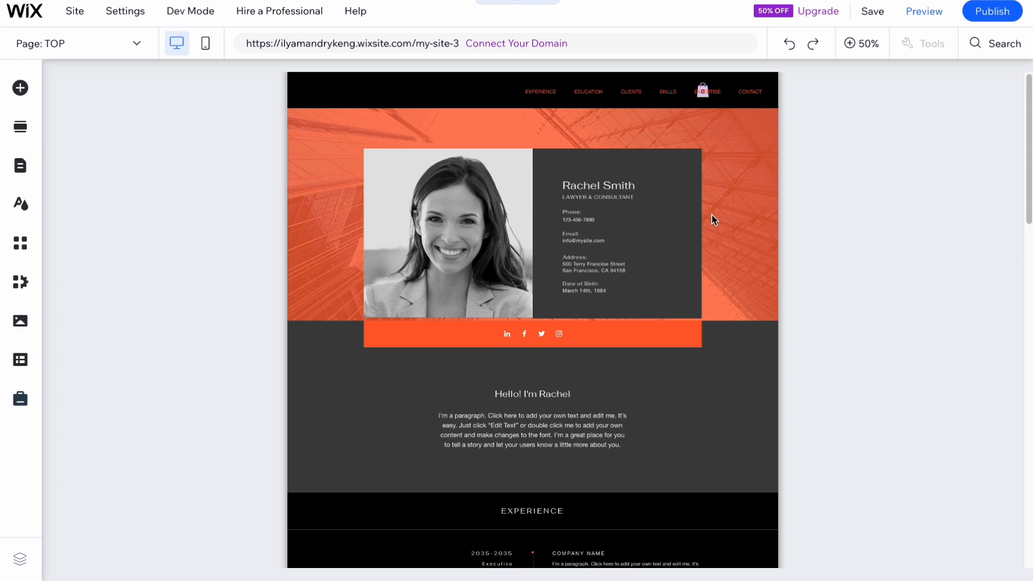
left_click(711, 214)
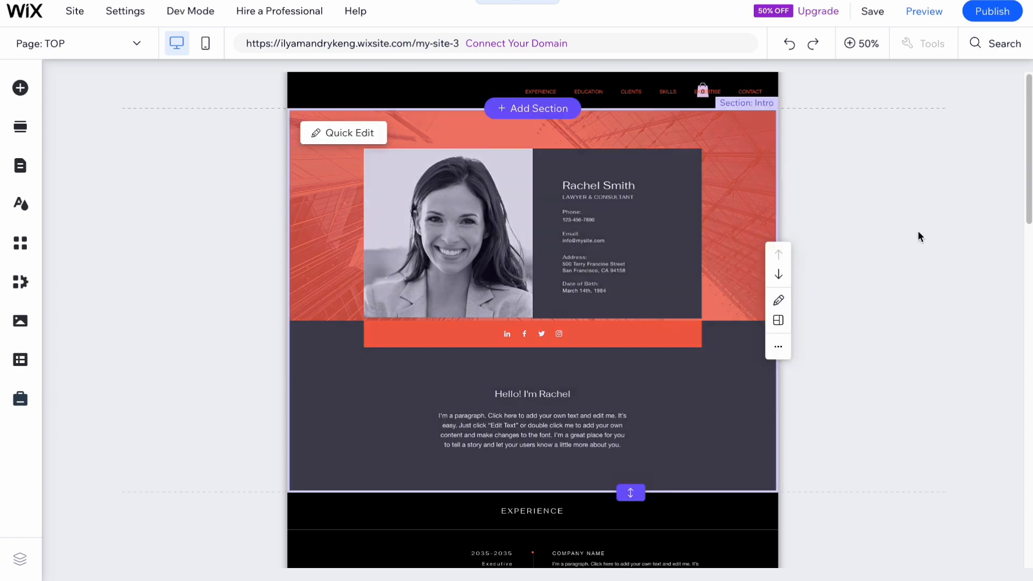